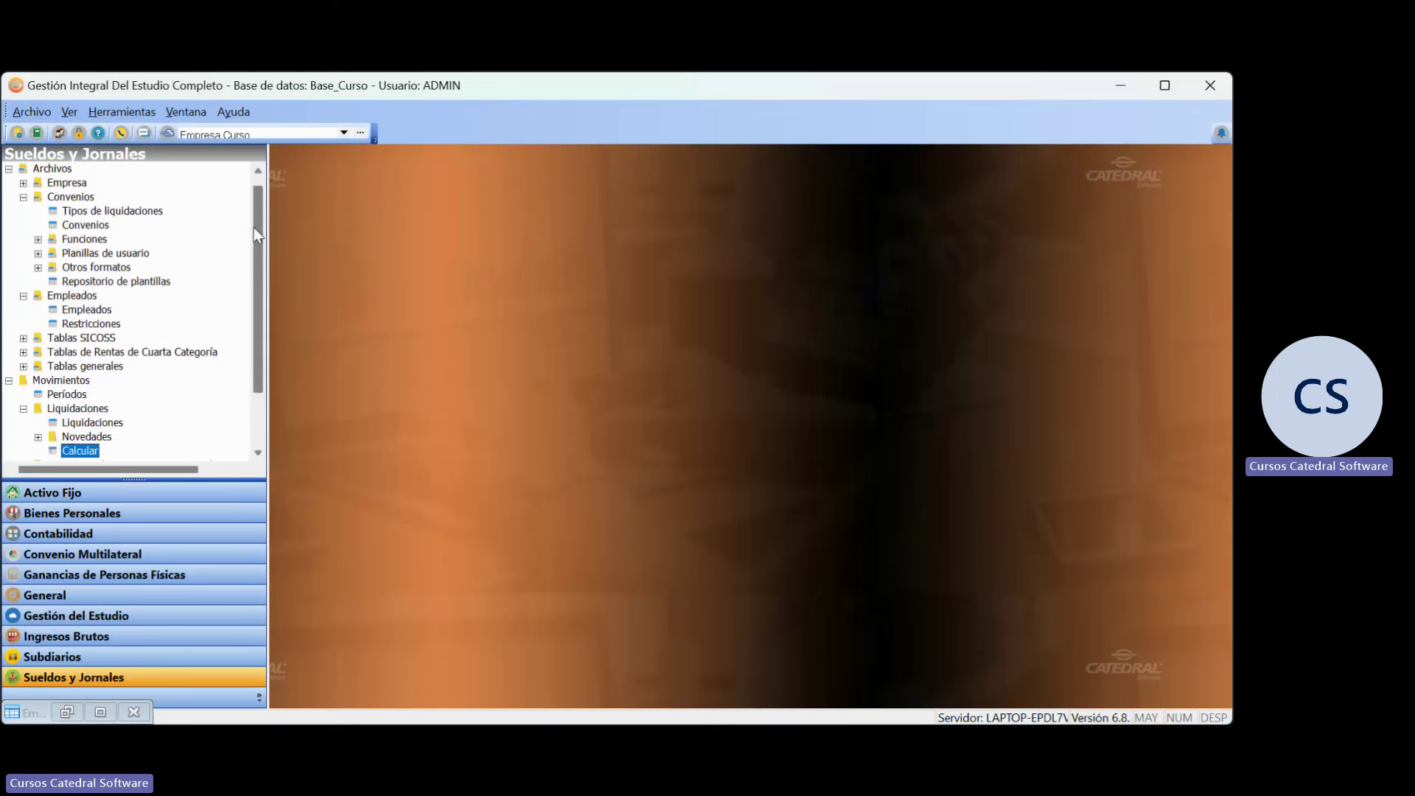
Look at the employee list in the minimized Empleados Liquidaciones window for 6 - 2024 1º SAC, then minimize it again
{"action": "left_click", "coordinate": [86, 241]}
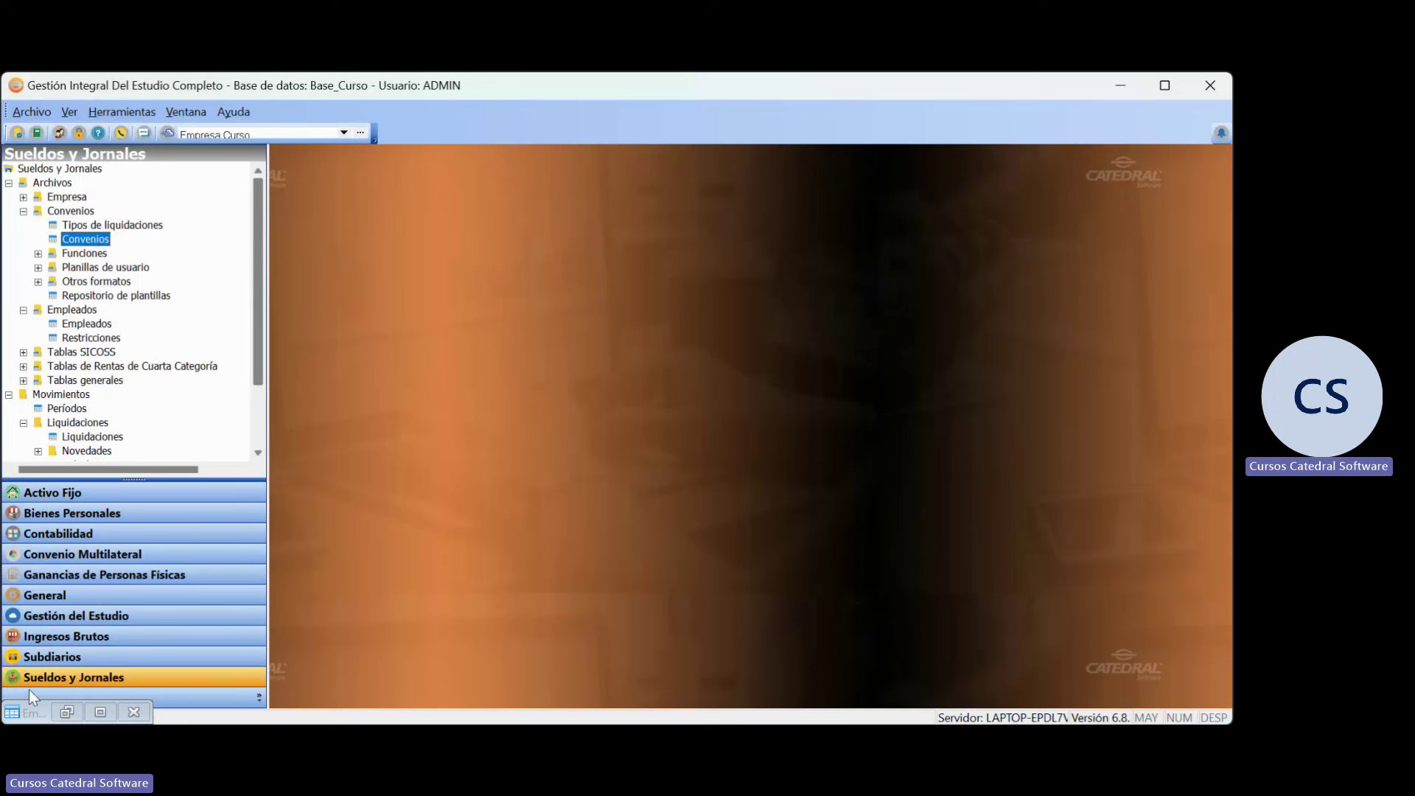
{"action": "left_click", "coordinate": [67, 712]}
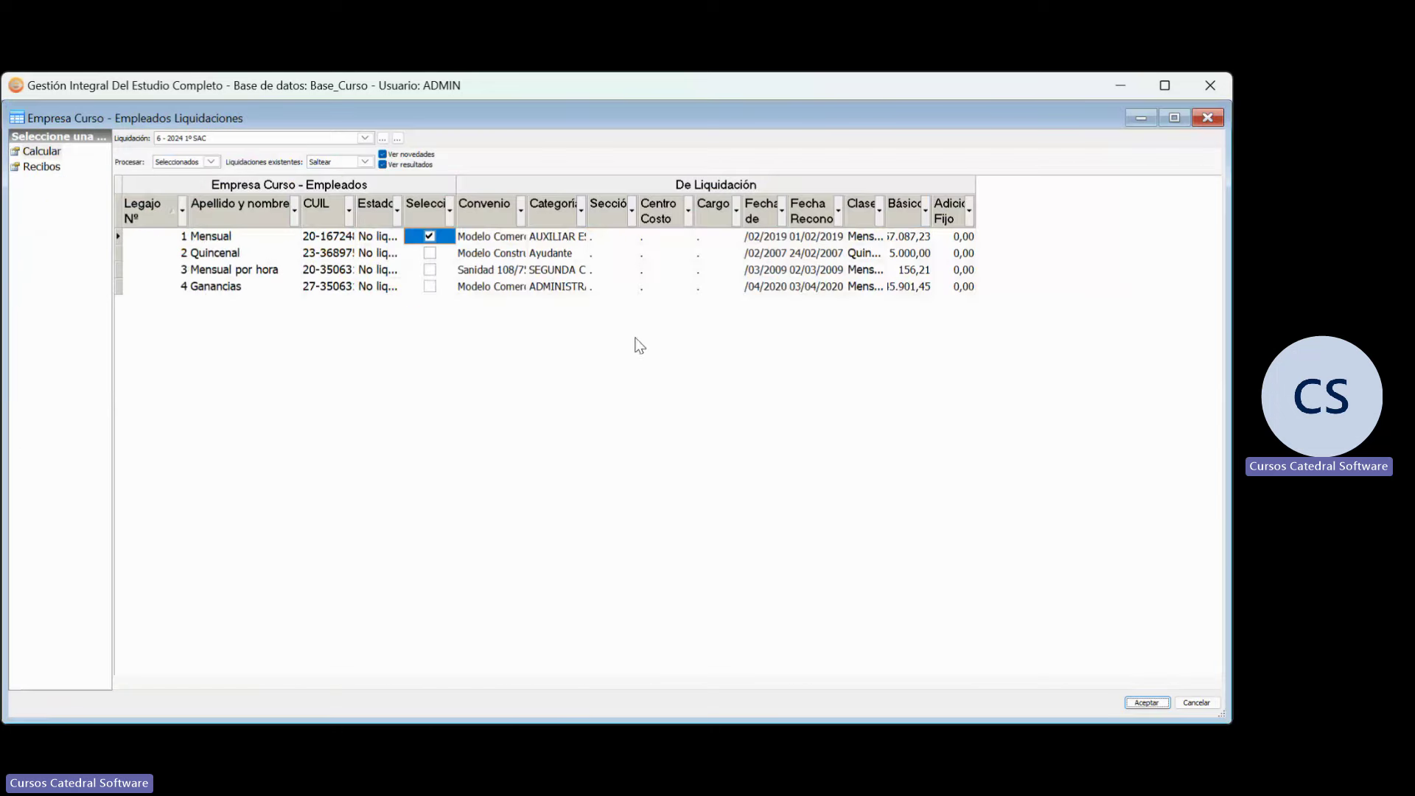
{"action": "left_click", "coordinate": [1135, 120]}
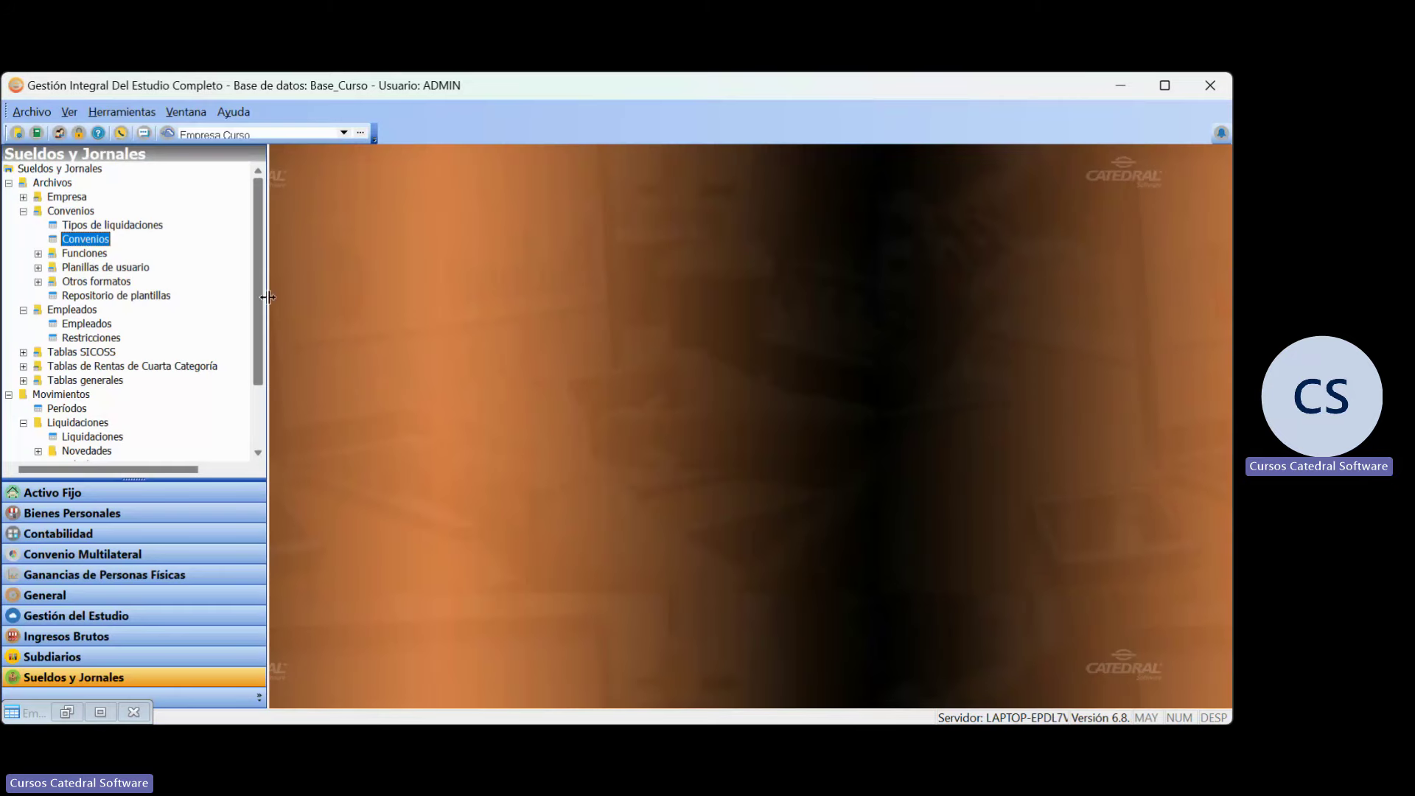
Open the Convenios list, widen its Descripción column and show the concepts of Modelo Comercio desde Abril 2024
{"action": "double_click", "coordinate": [81, 239]}
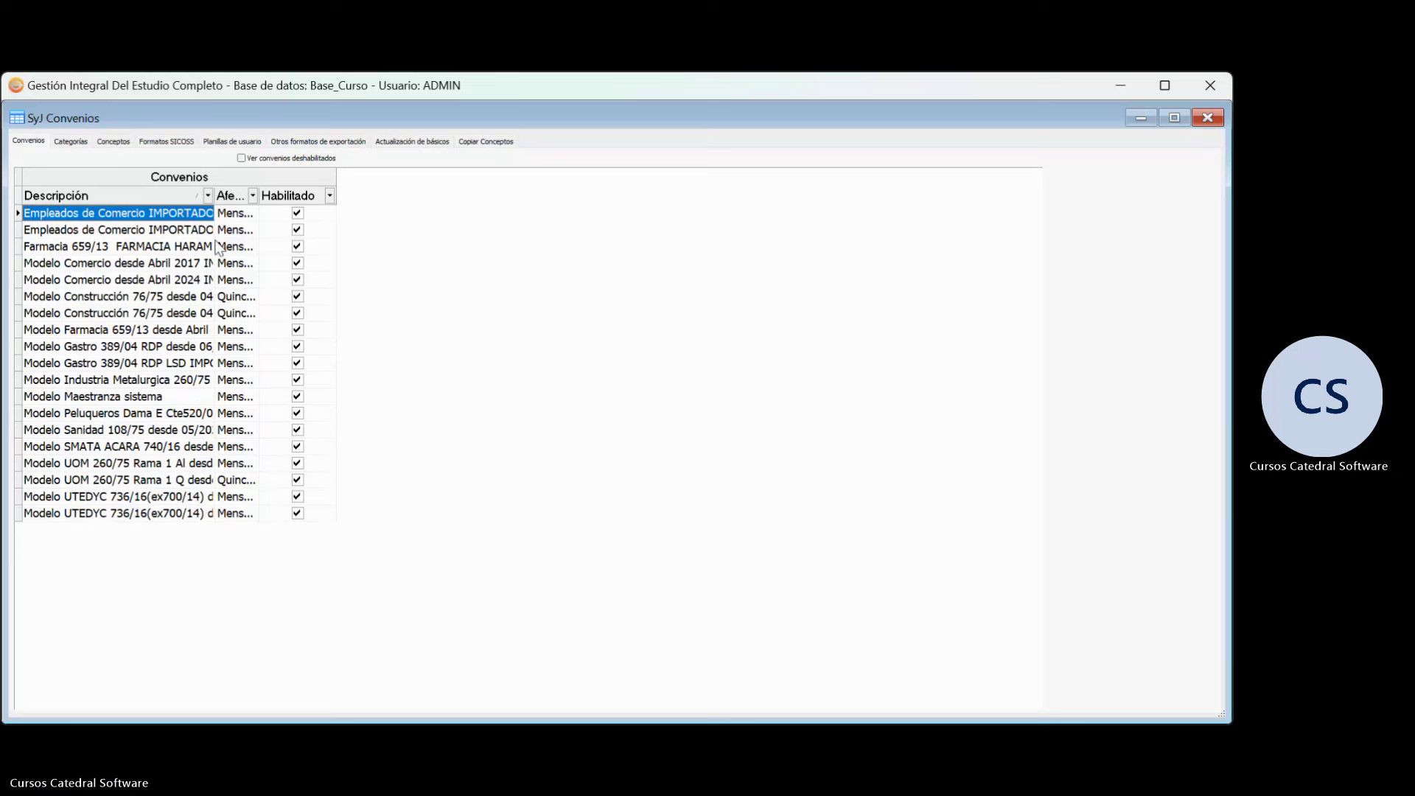
{"action": "left_click_drag", "start_coordinate": [215, 195], "coordinate": [308, 194]}
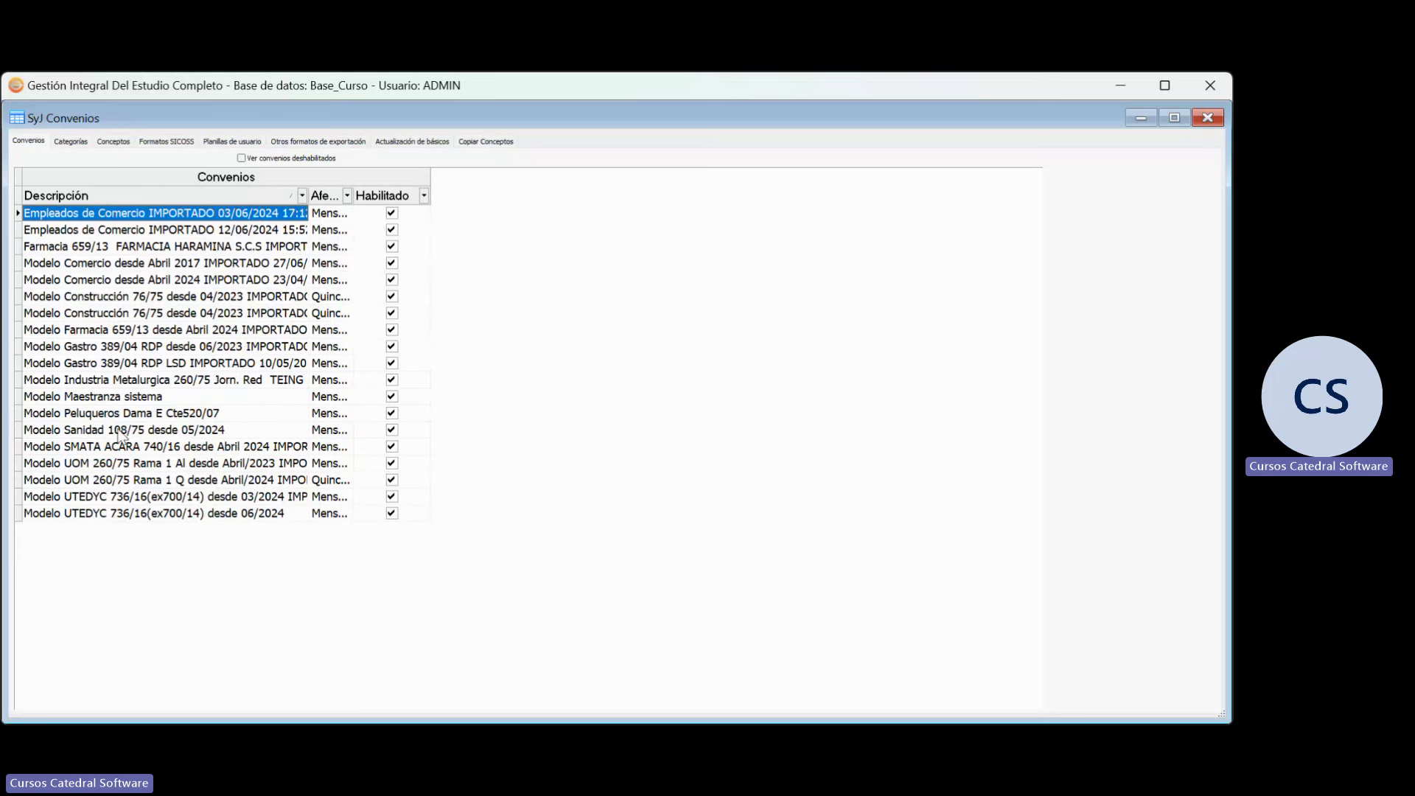
{"action": "left_click", "coordinate": [134, 281]}
{"action": "left_click", "coordinate": [115, 142]}
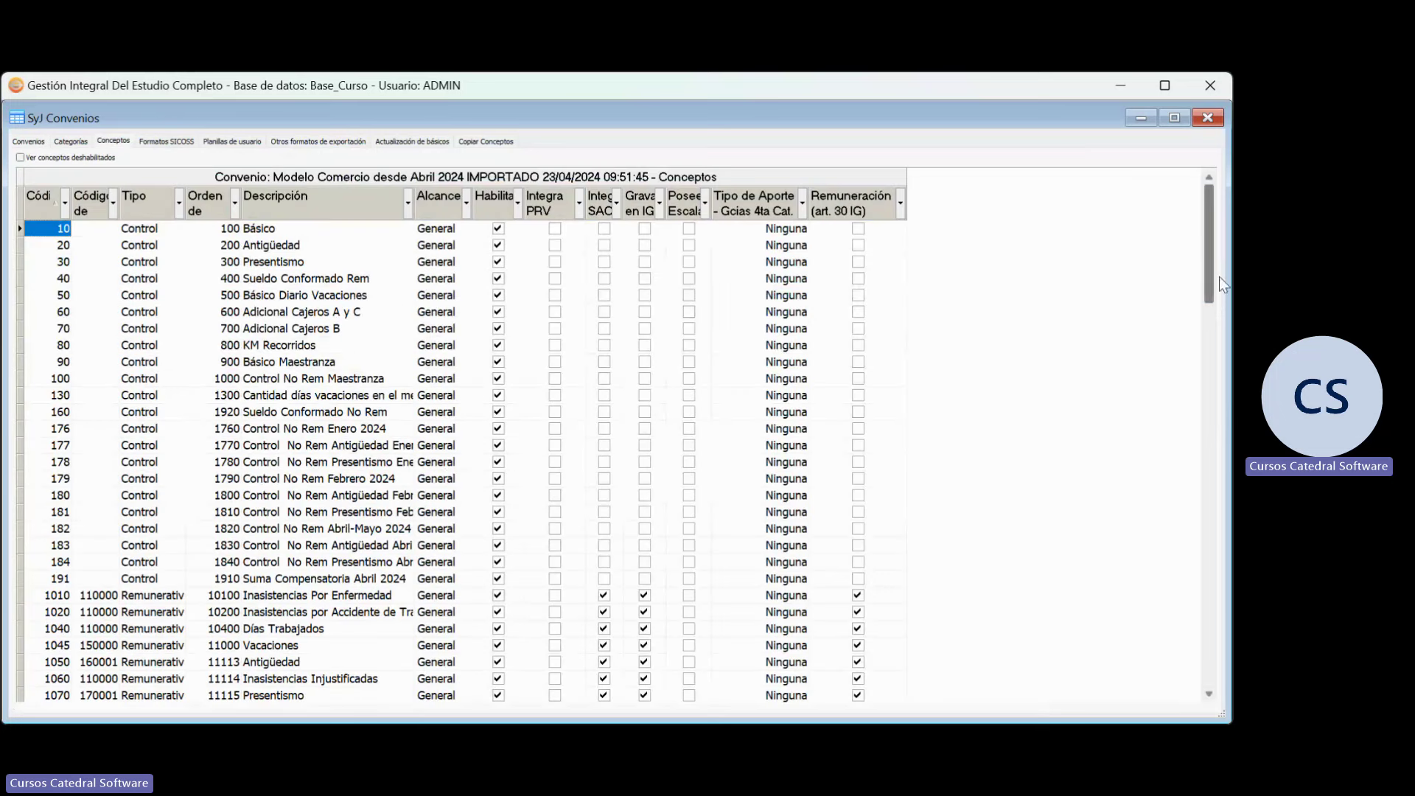
Browse the agreement's concepts down to the non-remunerative ones, widening the Descripción column for full names
{"action": "left_click_drag", "start_coordinate": [1209, 262], "coordinate": [1204, 336]}
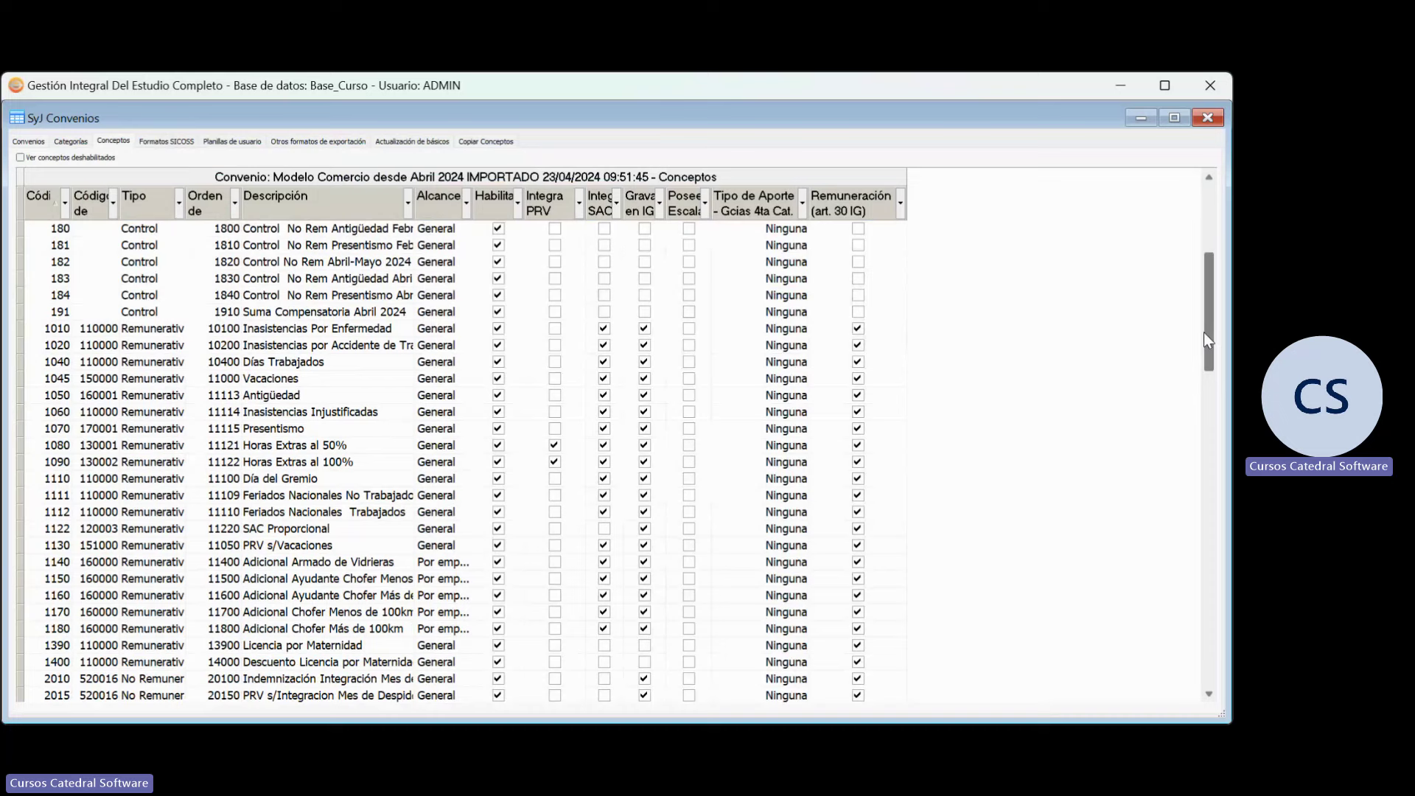
{"action": "left_click_drag", "start_coordinate": [1206, 333], "coordinate": [1193, 464]}
{"action": "left_click_drag", "start_coordinate": [417, 200], "coordinate": [503, 200]}
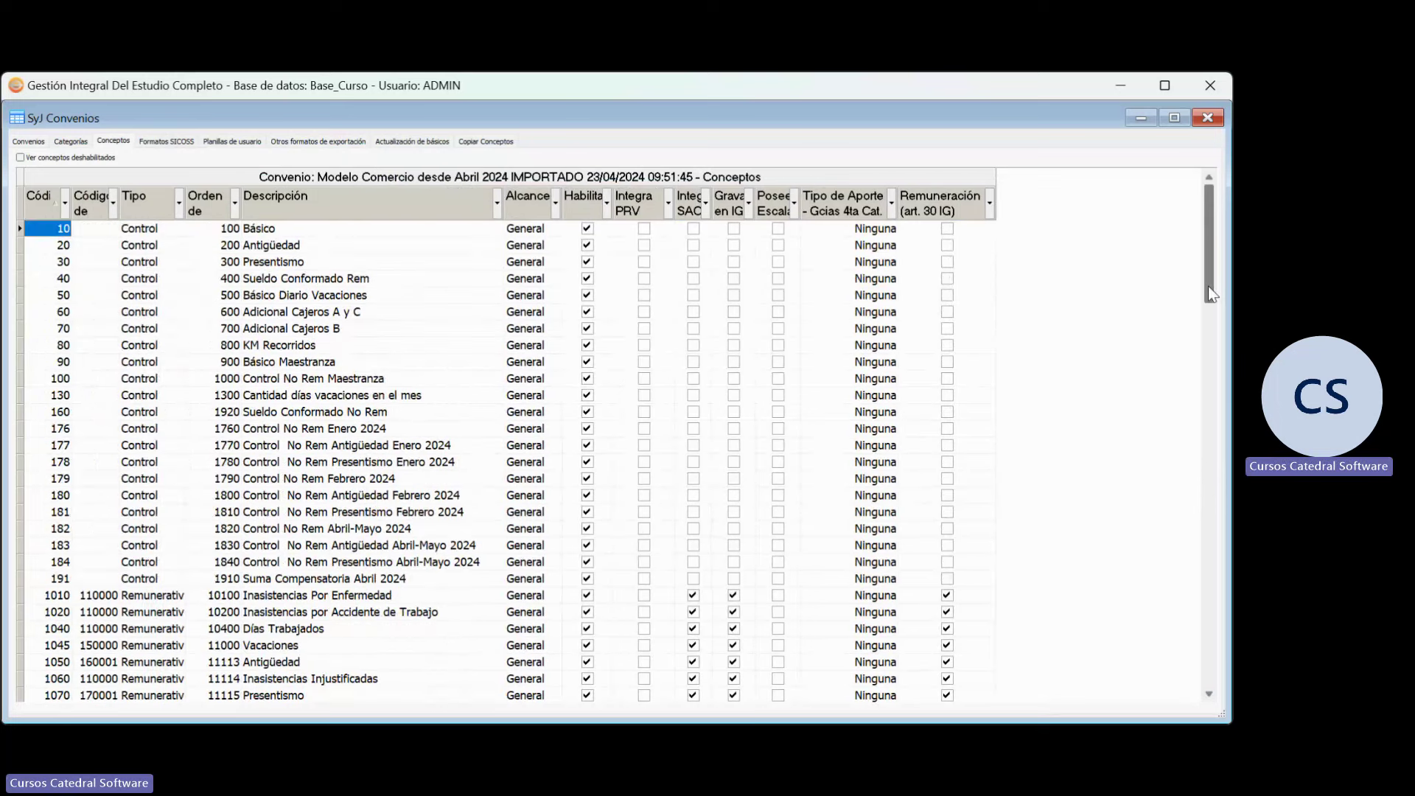
{"action": "left_click_drag", "start_coordinate": [1209, 287], "coordinate": [1193, 488]}
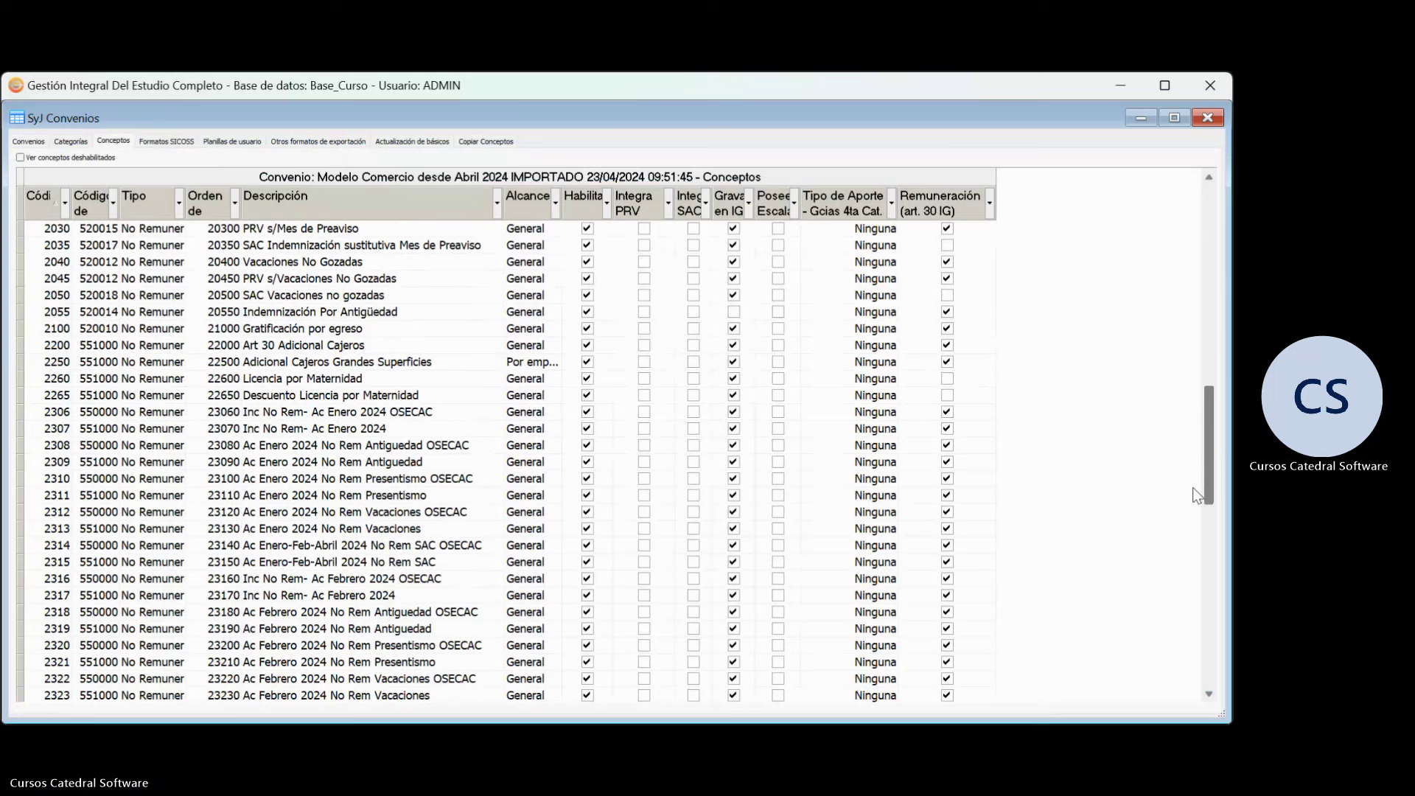
Compare the concepts Ac Enero-Feb-Abril 2024 No Rem SAC OSECAC and Ac Enero-Feb-Abril 2024 No Rem SAC in the grid
{"action": "left_click", "coordinate": [344, 545]}
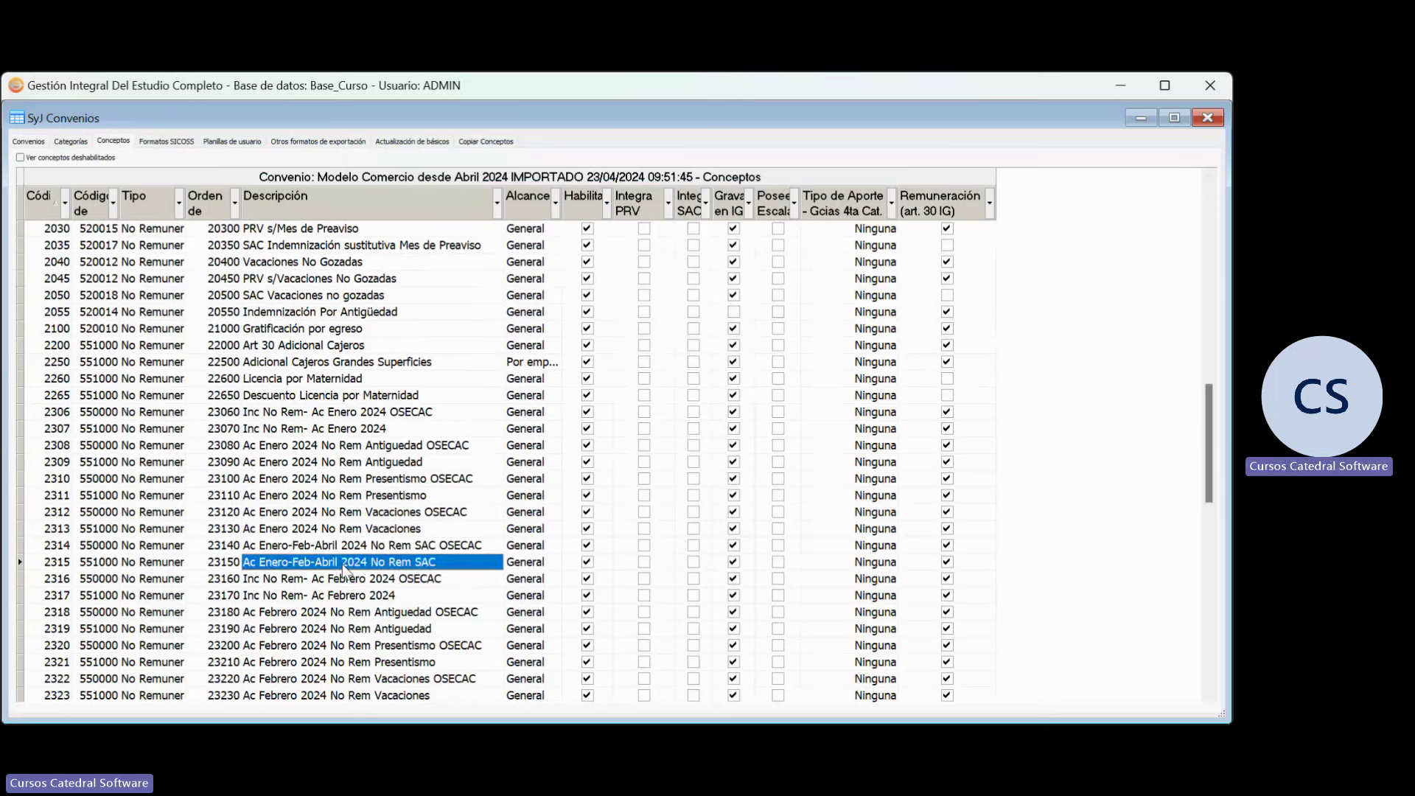
{"action": "left_click", "coordinate": [342, 562]}
{"action": "left_click", "coordinate": [353, 546]}
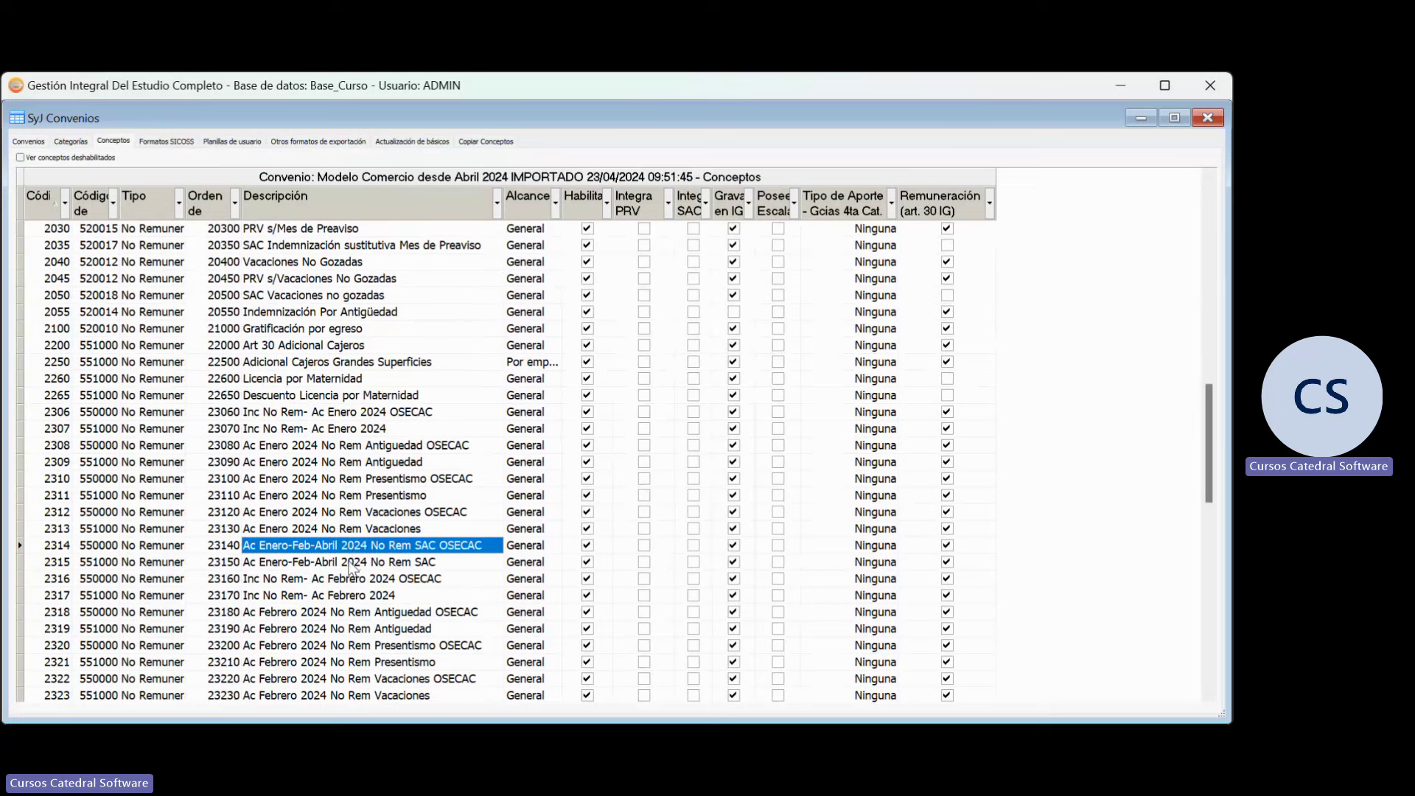
{"action": "left_click", "coordinate": [349, 564]}
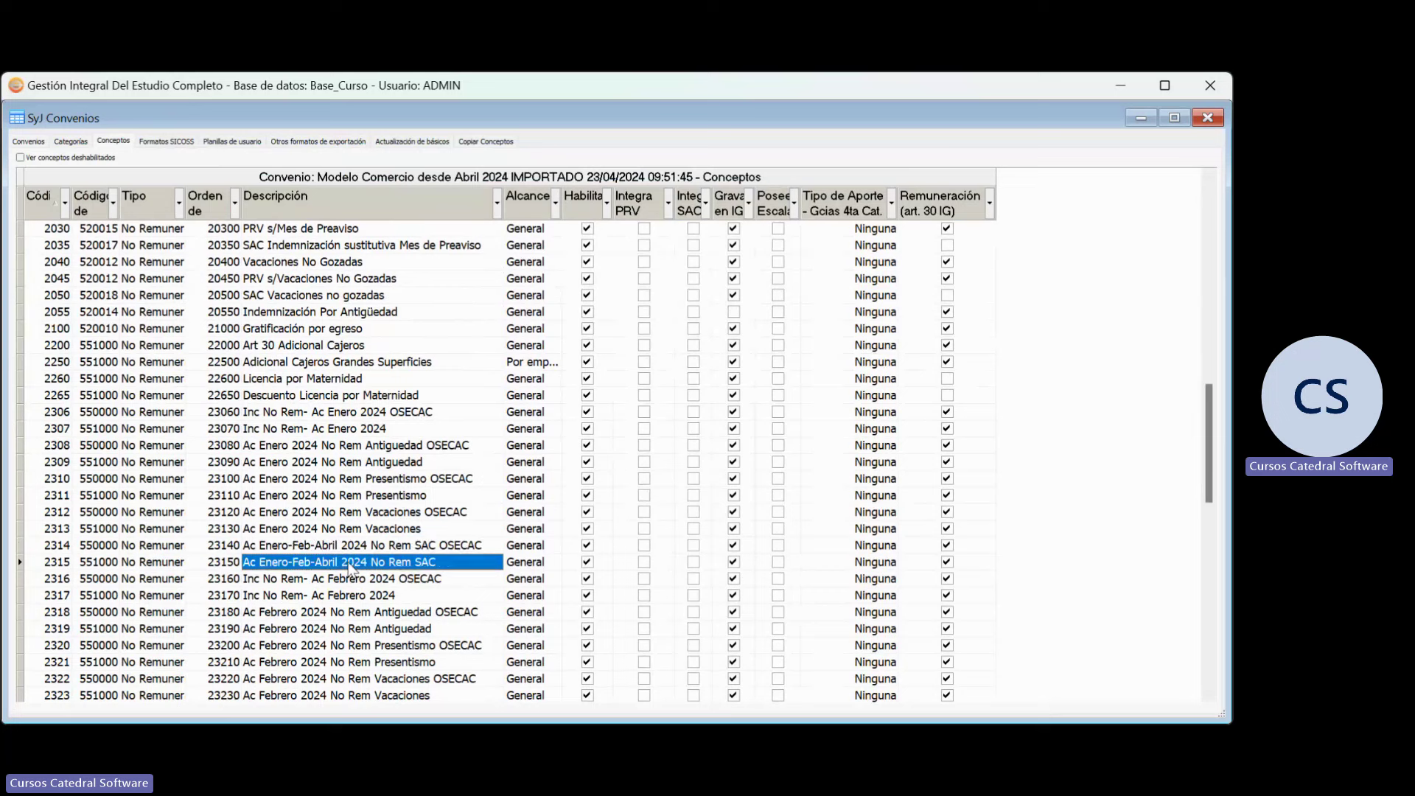
{"action": "left_click", "coordinate": [338, 544]}
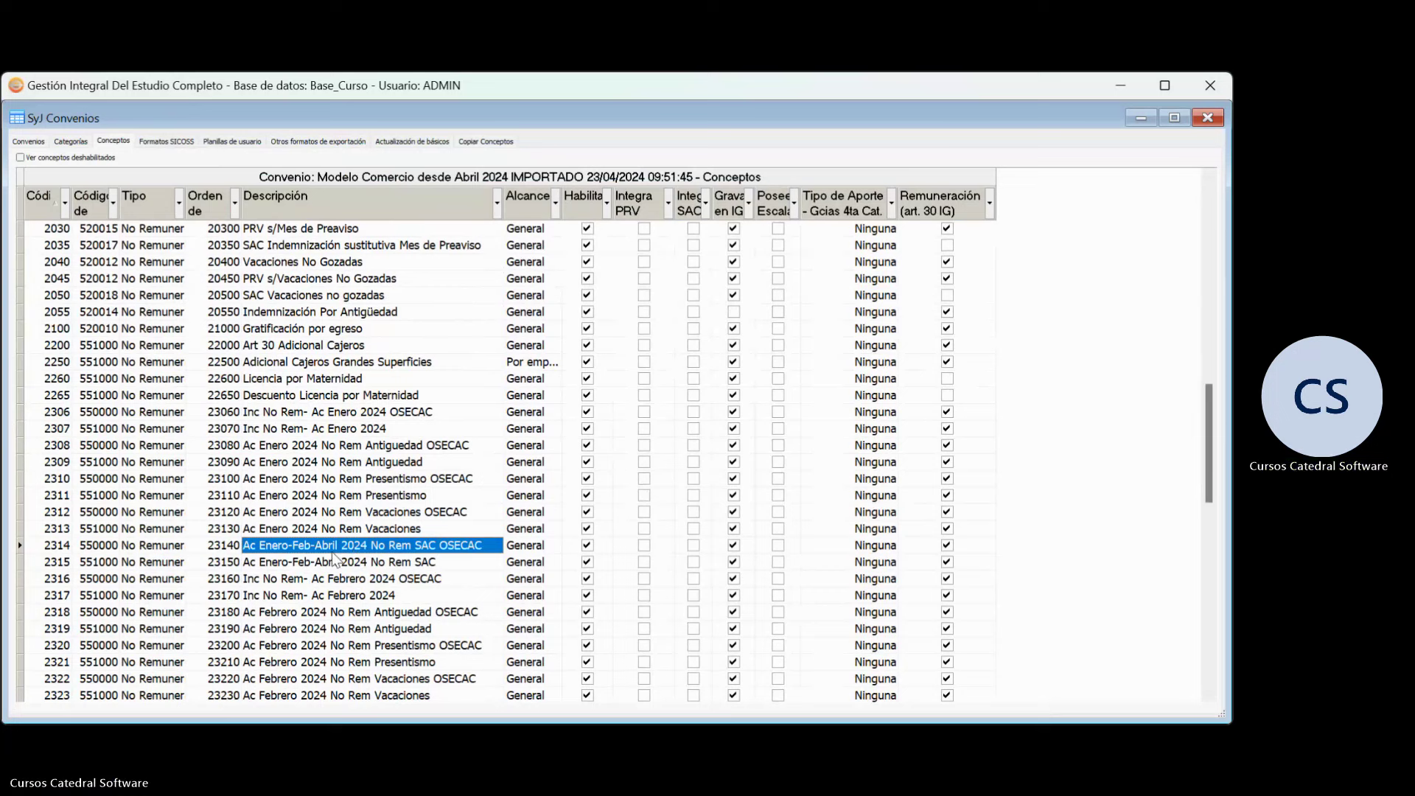
{"action": "left_click", "coordinate": [330, 560]}
{"action": "left_click", "coordinate": [331, 546]}
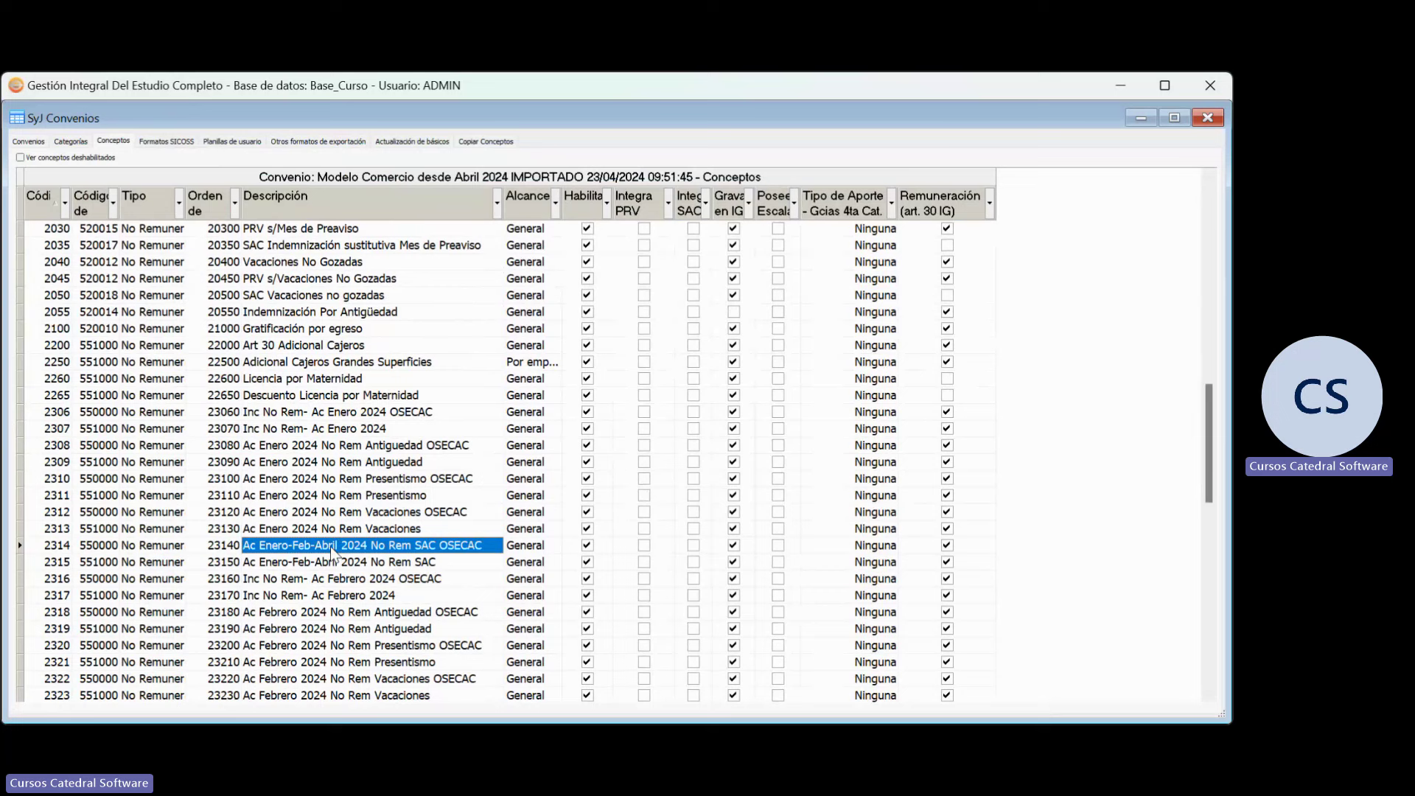
Check the Integra el SAC setting of the concept Inc No Rem- Ac Enero 2024 and close it without changes
{"action": "left_click", "coordinate": [331, 497]}
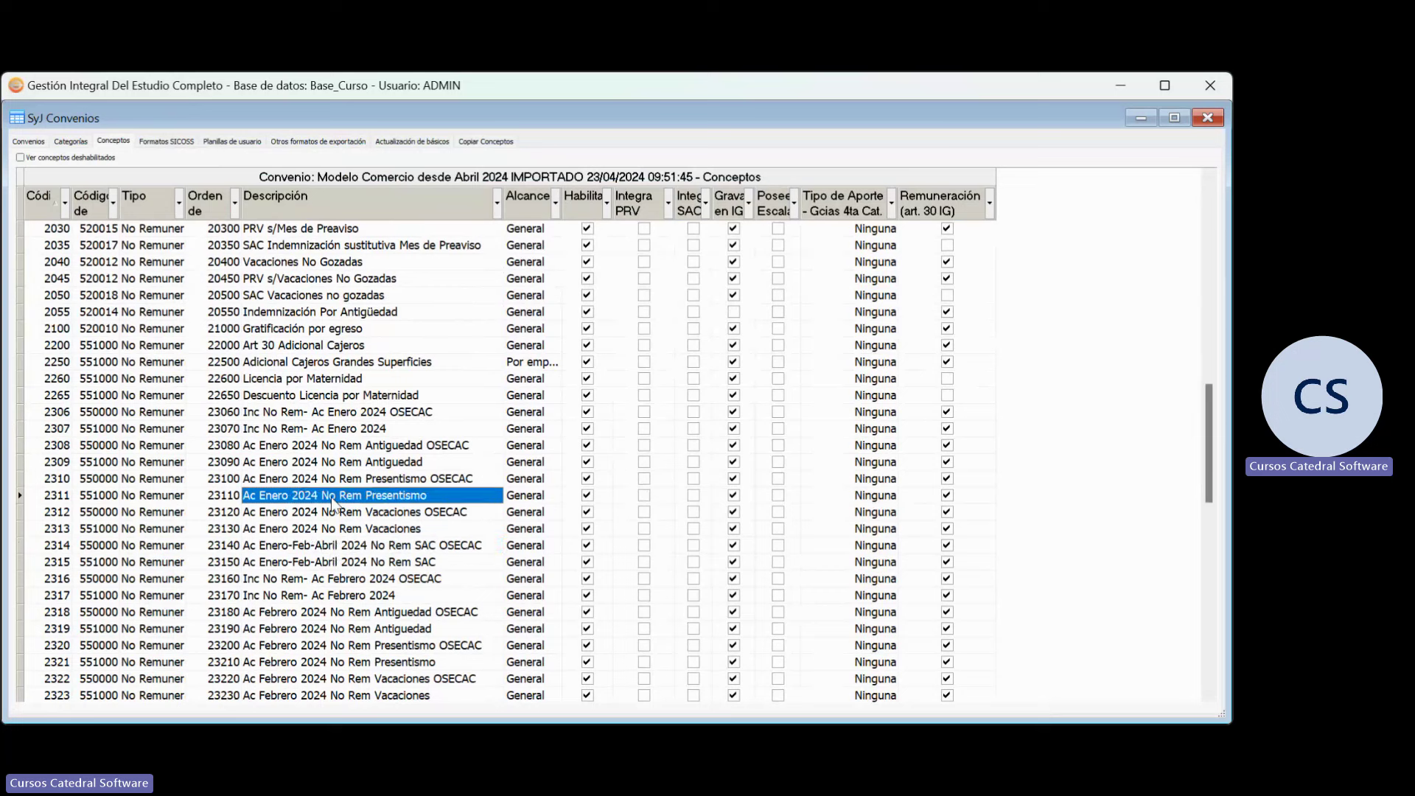
{"action": "left_click", "coordinate": [331, 430]}
{"action": "double_click", "coordinate": [331, 430]}
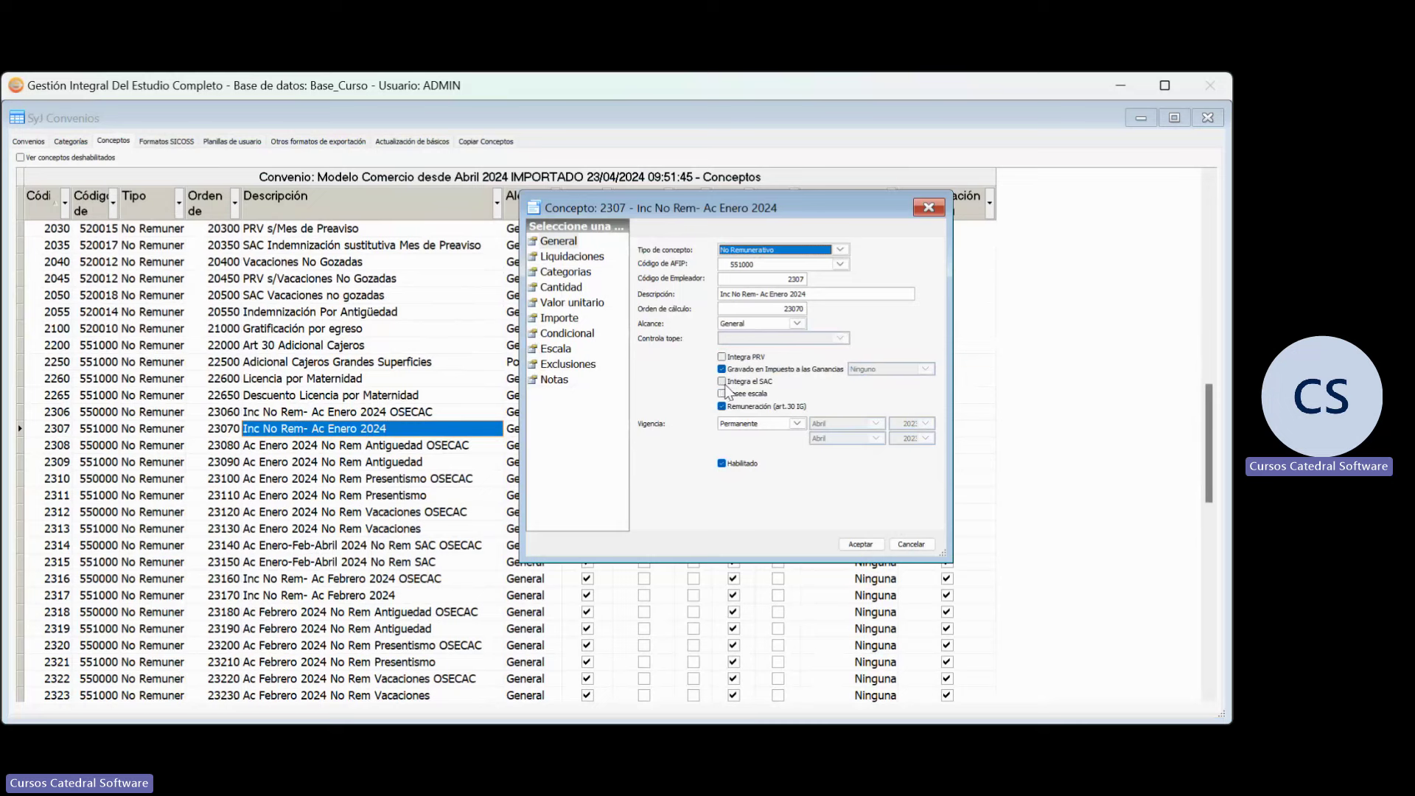
{"action": "left_click", "coordinate": [901, 546]}
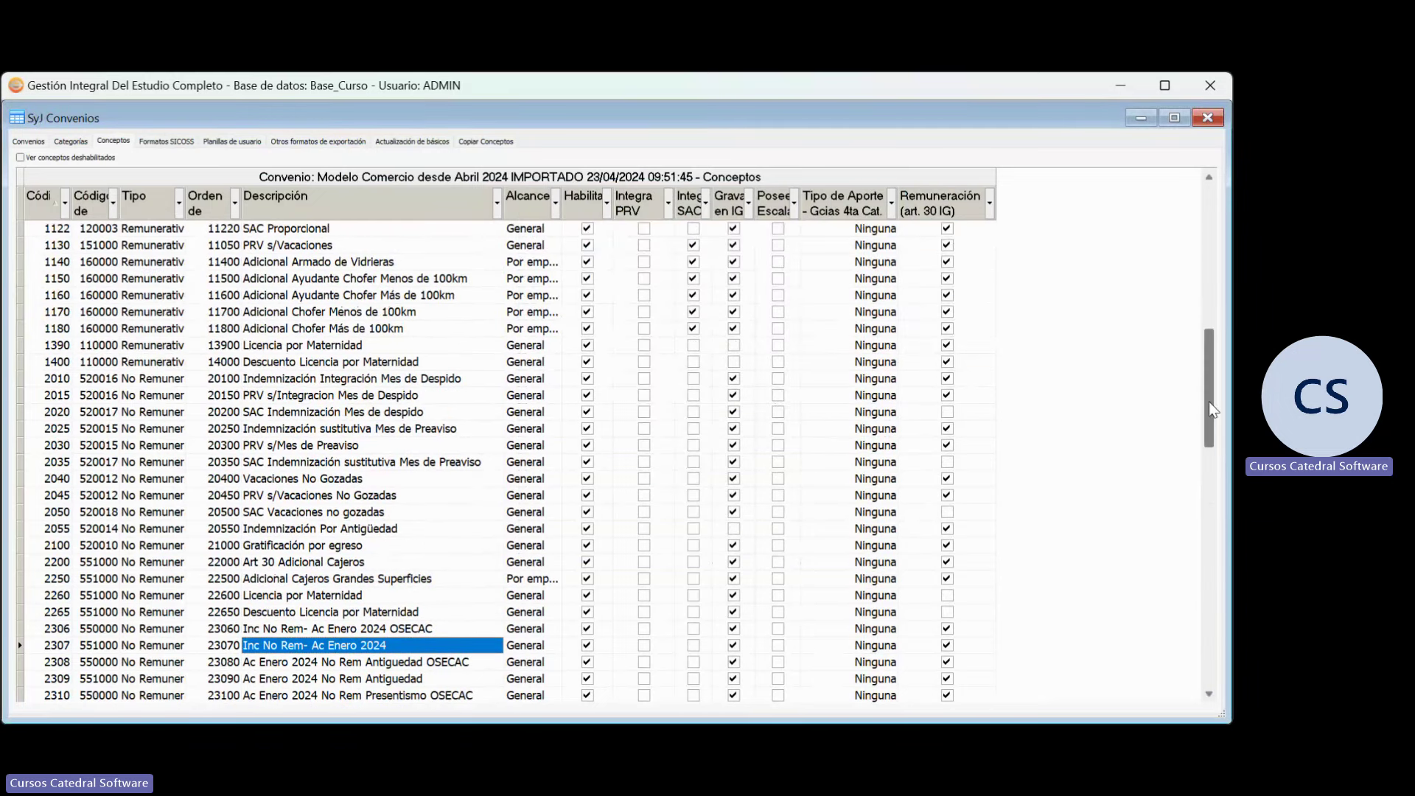
{"action": "left_click_drag", "start_coordinate": [1209, 401], "coordinate": [1209, 459]}
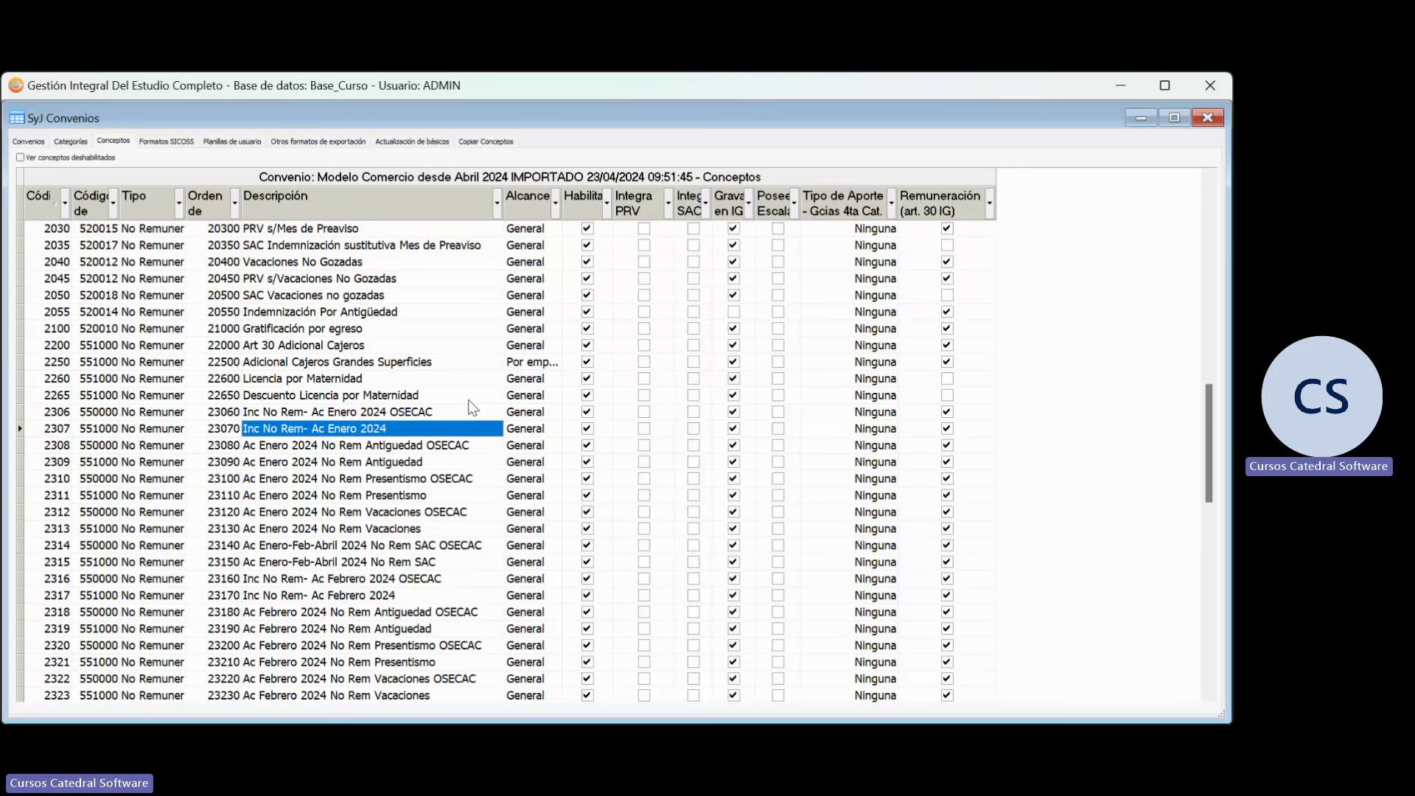
Review the unit value's associated concepts and previous payroll settings for Ac Enero-Feb-Abril 2024 No Rem SAC, closing it unchanged
{"action": "double_click", "coordinate": [302, 562]}
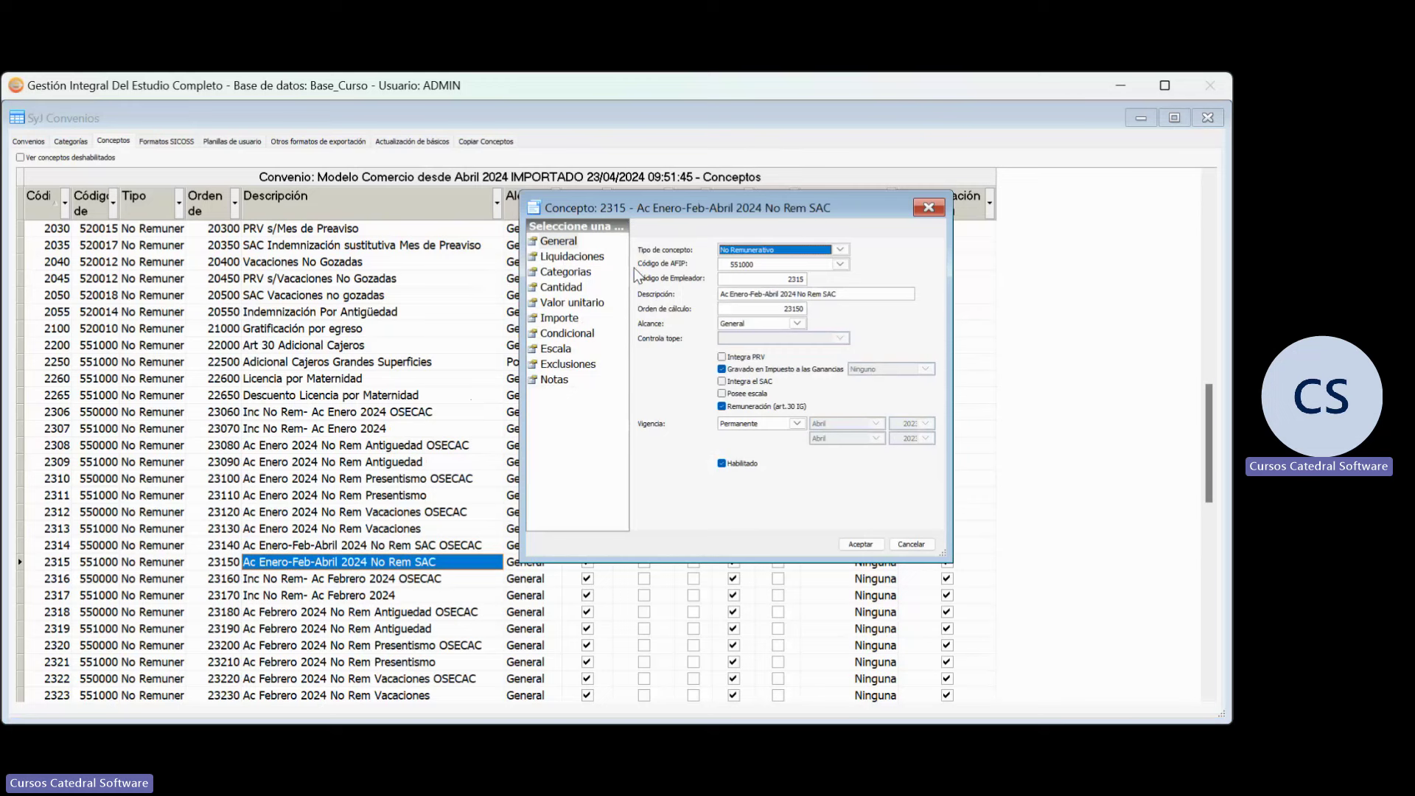
{"action": "left_click", "coordinate": [553, 306]}
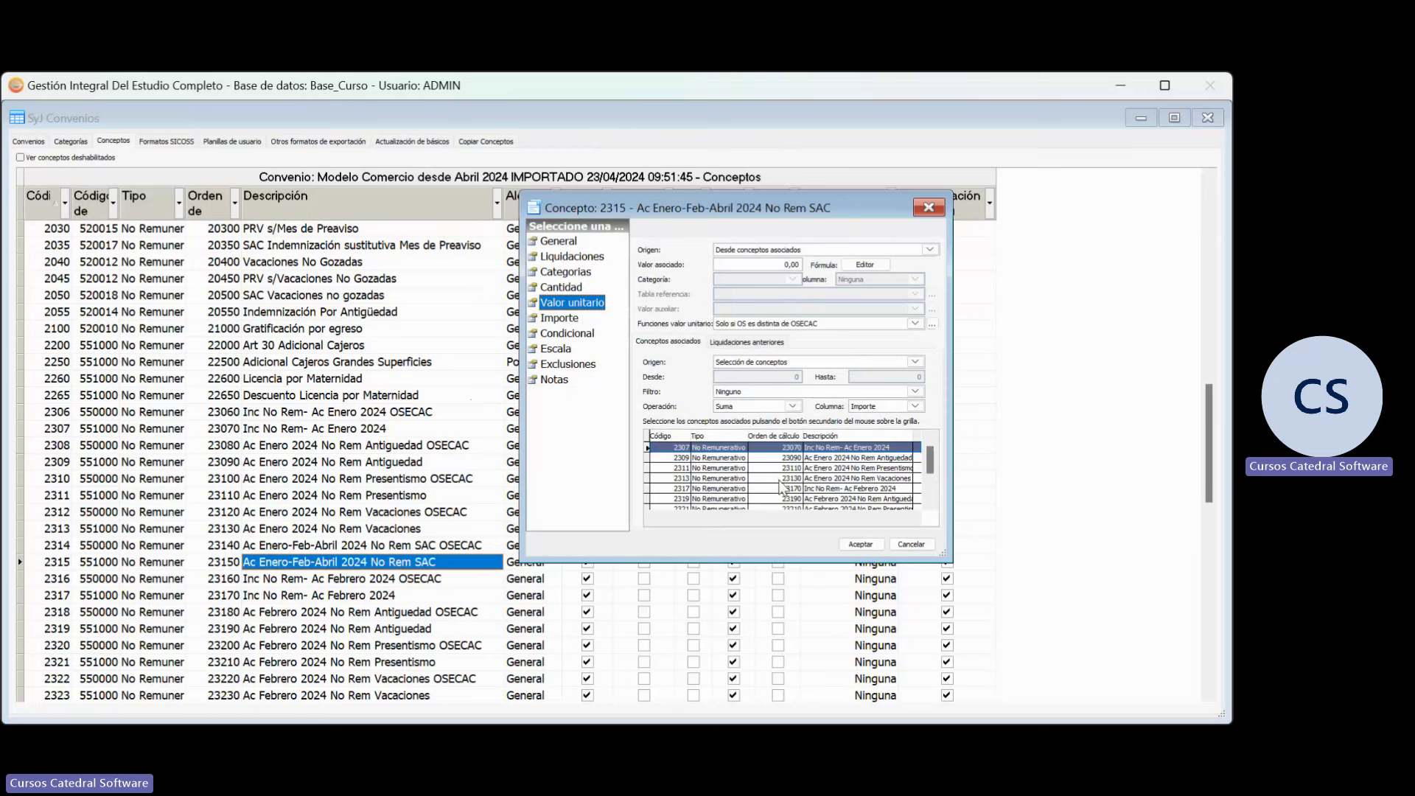
{"action": "left_click", "coordinate": [741, 342]}
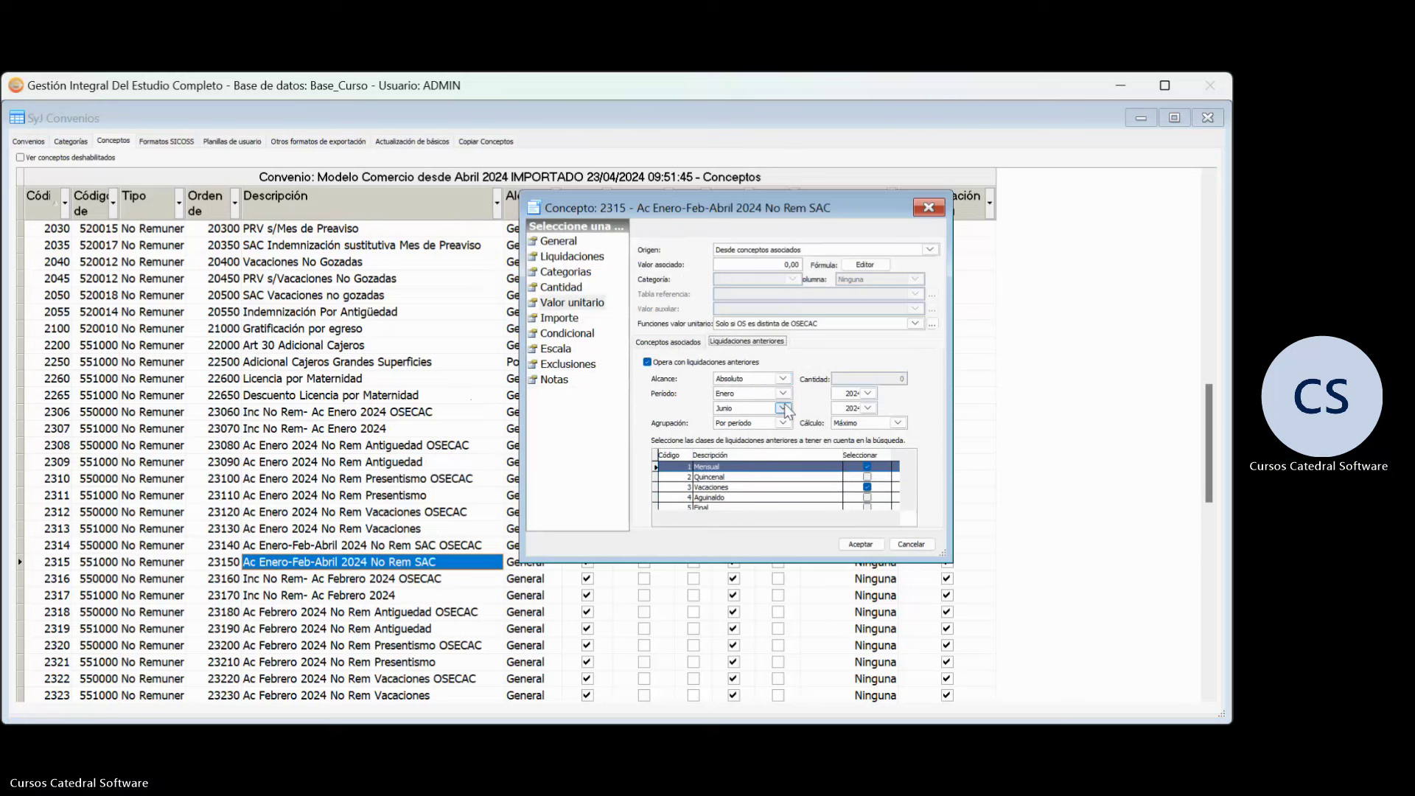
{"action": "left_click", "coordinate": [568, 245]}
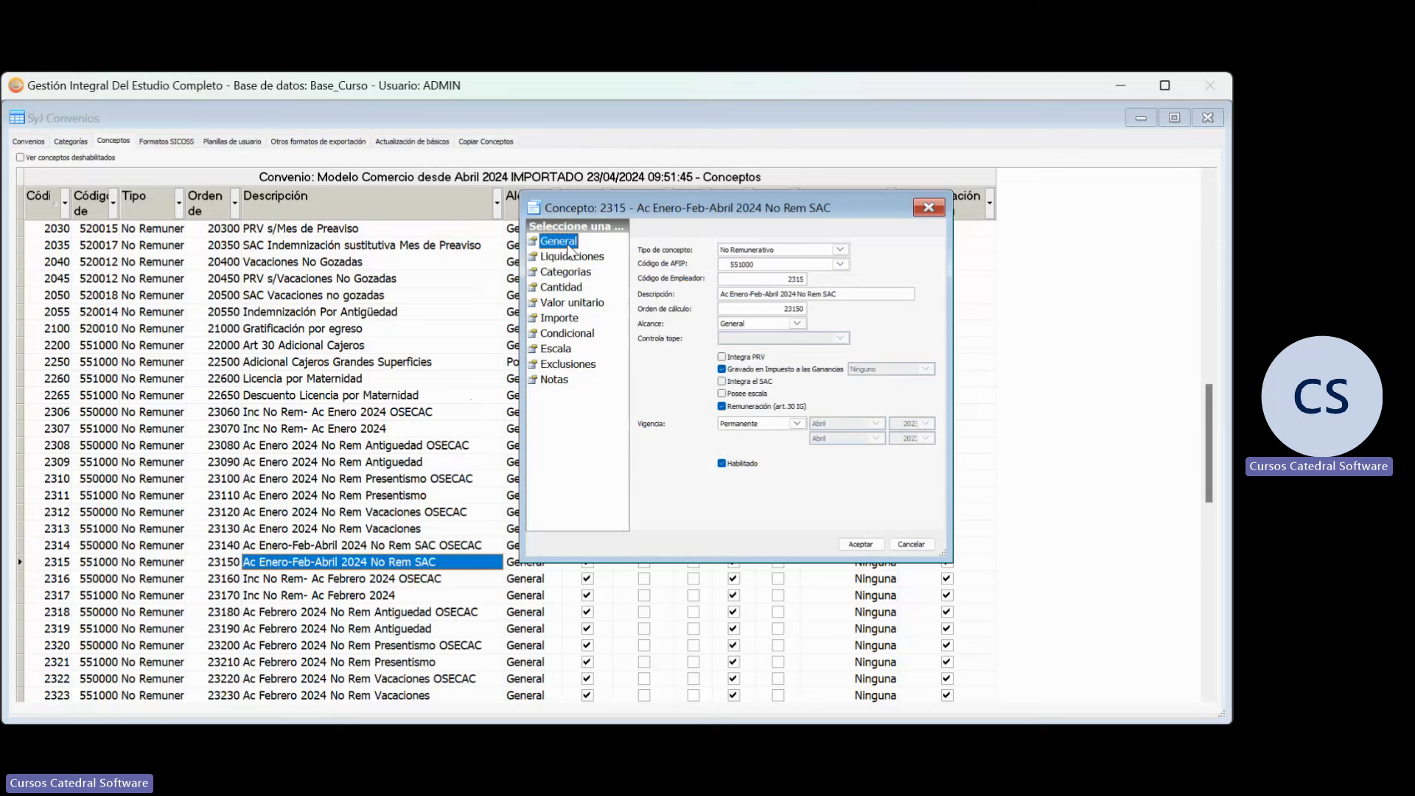
{"action": "left_click", "coordinate": [930, 202]}
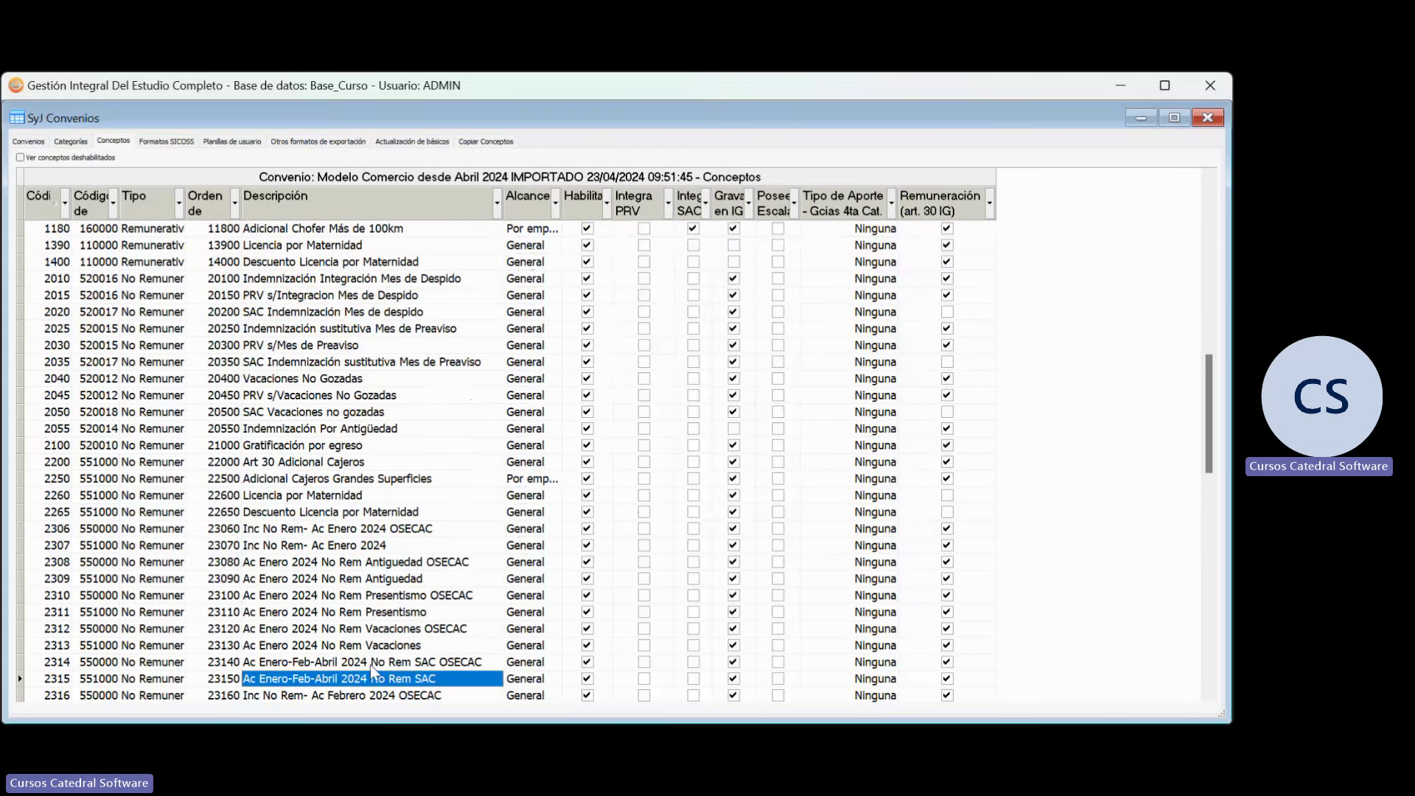
Check the AFIP code of the concept Ac Enero-Feb-Abril 2024 No Rem SAC OSECAC and close it without changes
{"action": "left_click", "coordinate": [370, 665]}
{"action": "scroll", "coordinate": [370, 665], "scroll_direction": "down", "scroll_amount": 1}
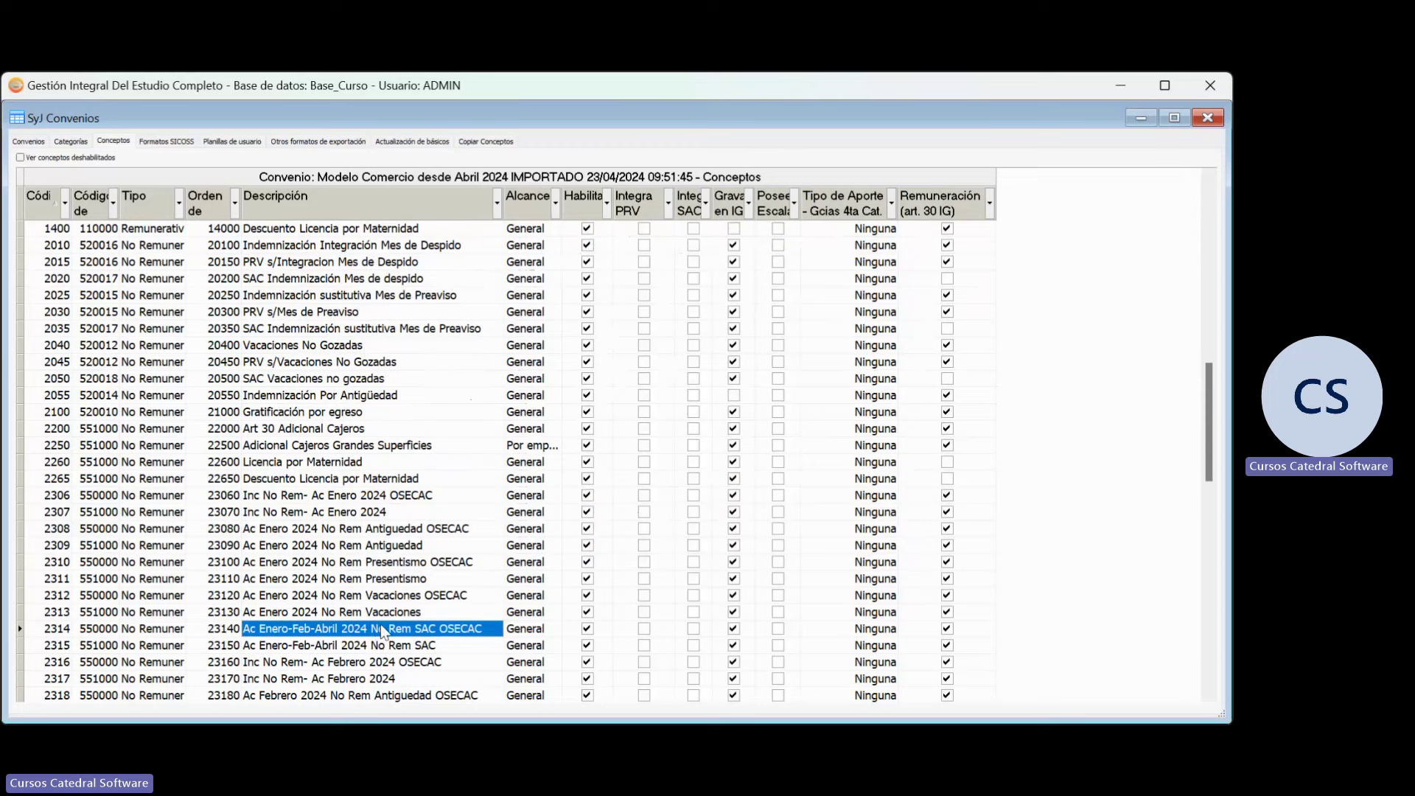
{"action": "double_click", "coordinate": [380, 625]}
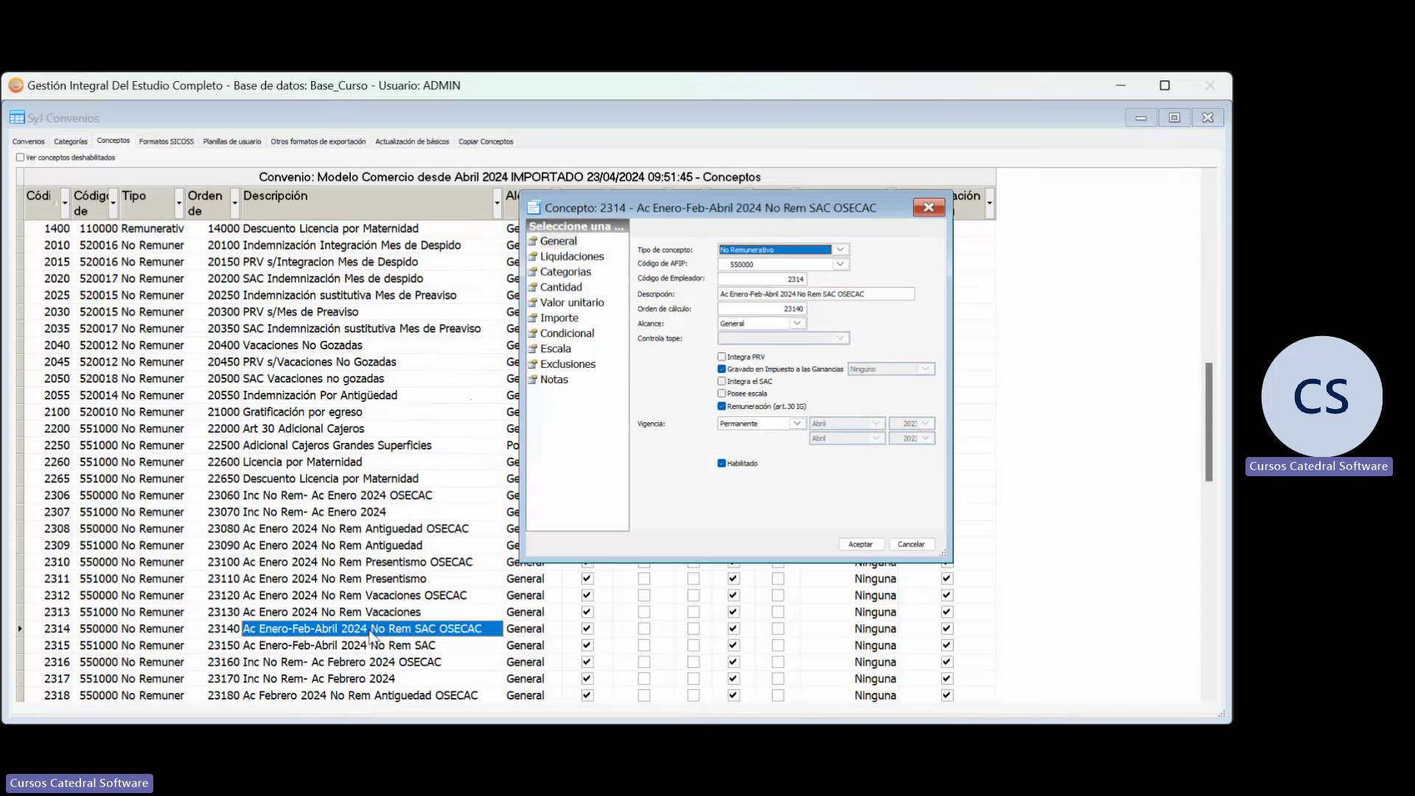
{"action": "left_click", "coordinate": [714, 265]}
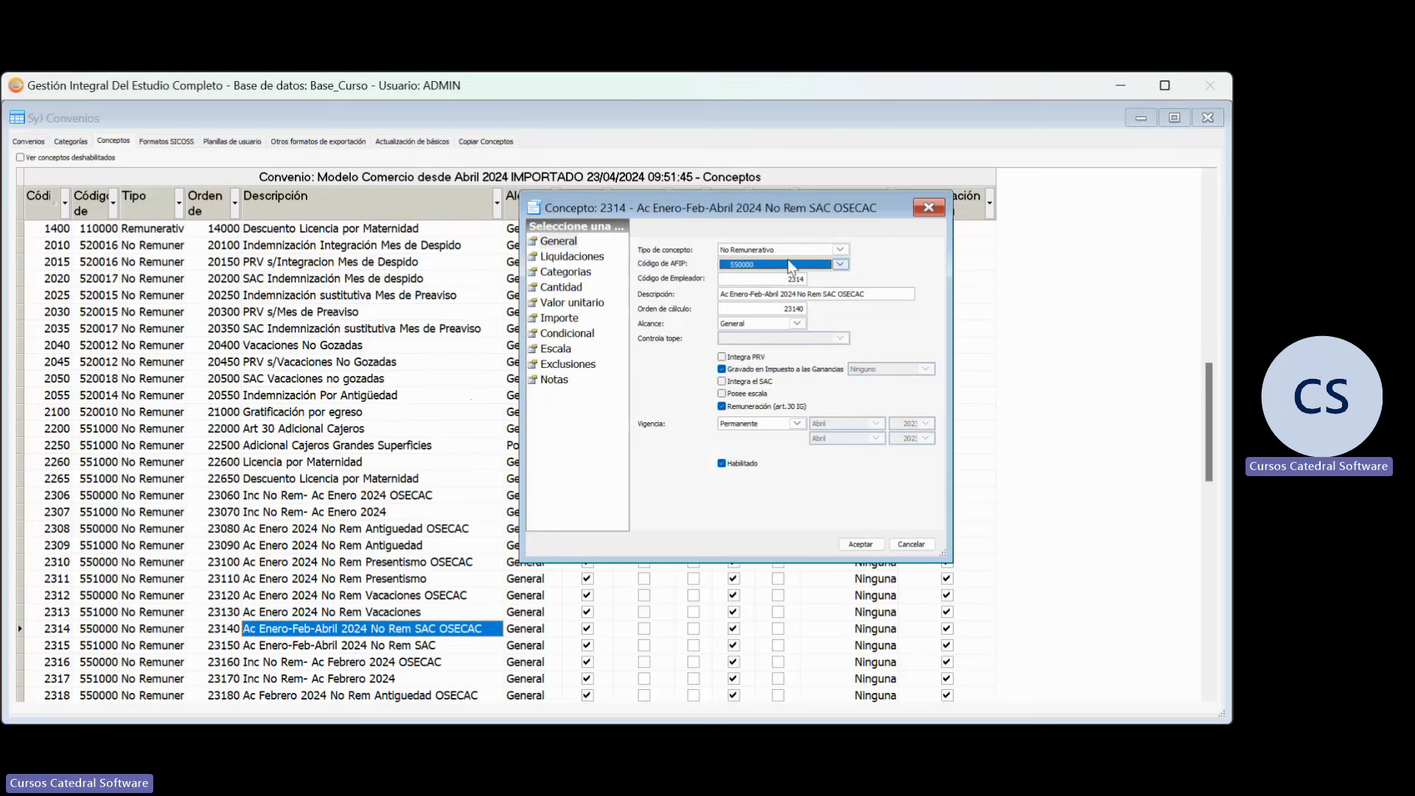
{"action": "left_click", "coordinate": [913, 545]}
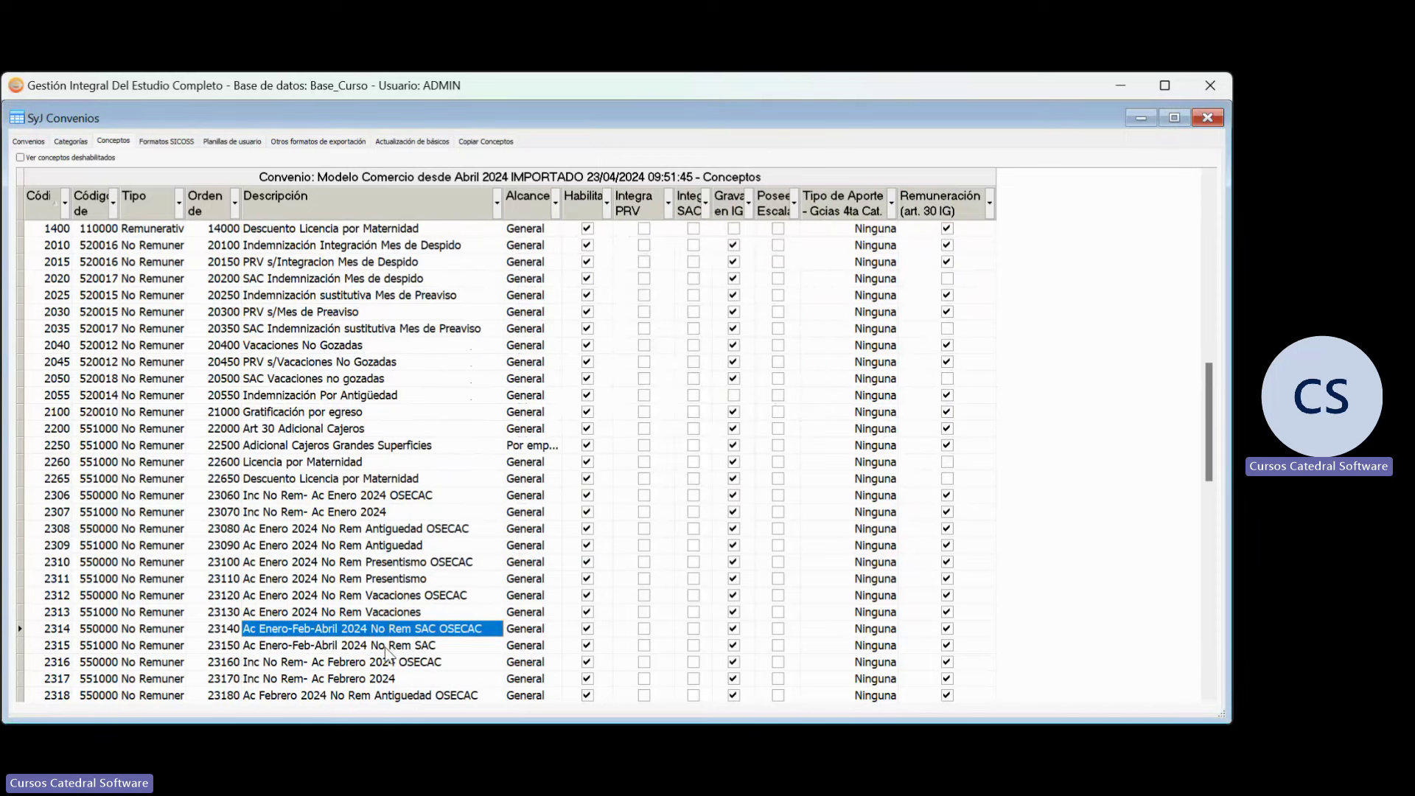
Review the general data of Ac Enero-Feb-Abril 2024 No Rem SAC again, cancel, and return to its OSECAC counterpart
{"action": "left_click", "coordinate": [305, 648]}
{"action": "double_click", "coordinate": [305, 647]}
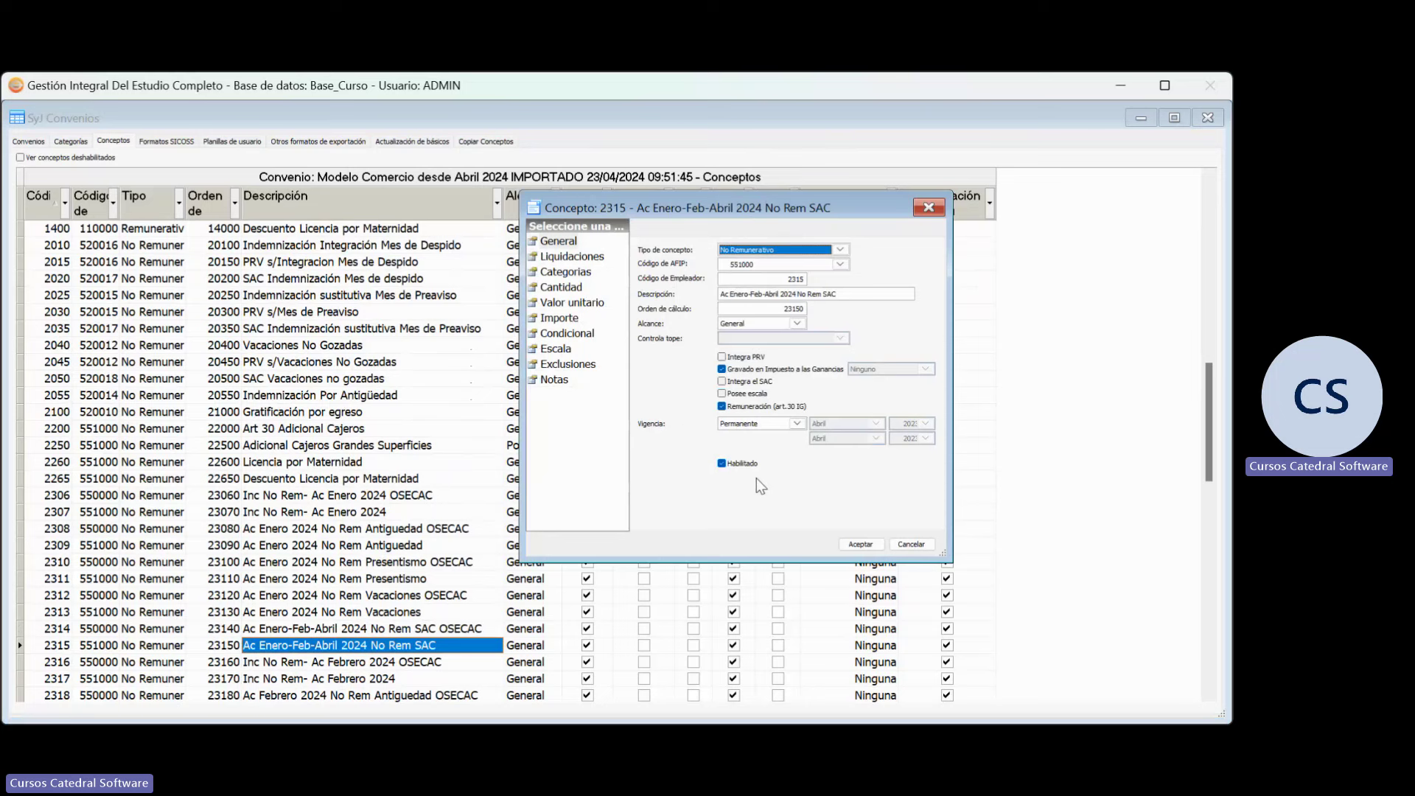
{"action": "left_click", "coordinate": [911, 544]}
{"action": "left_click", "coordinate": [321, 665]}
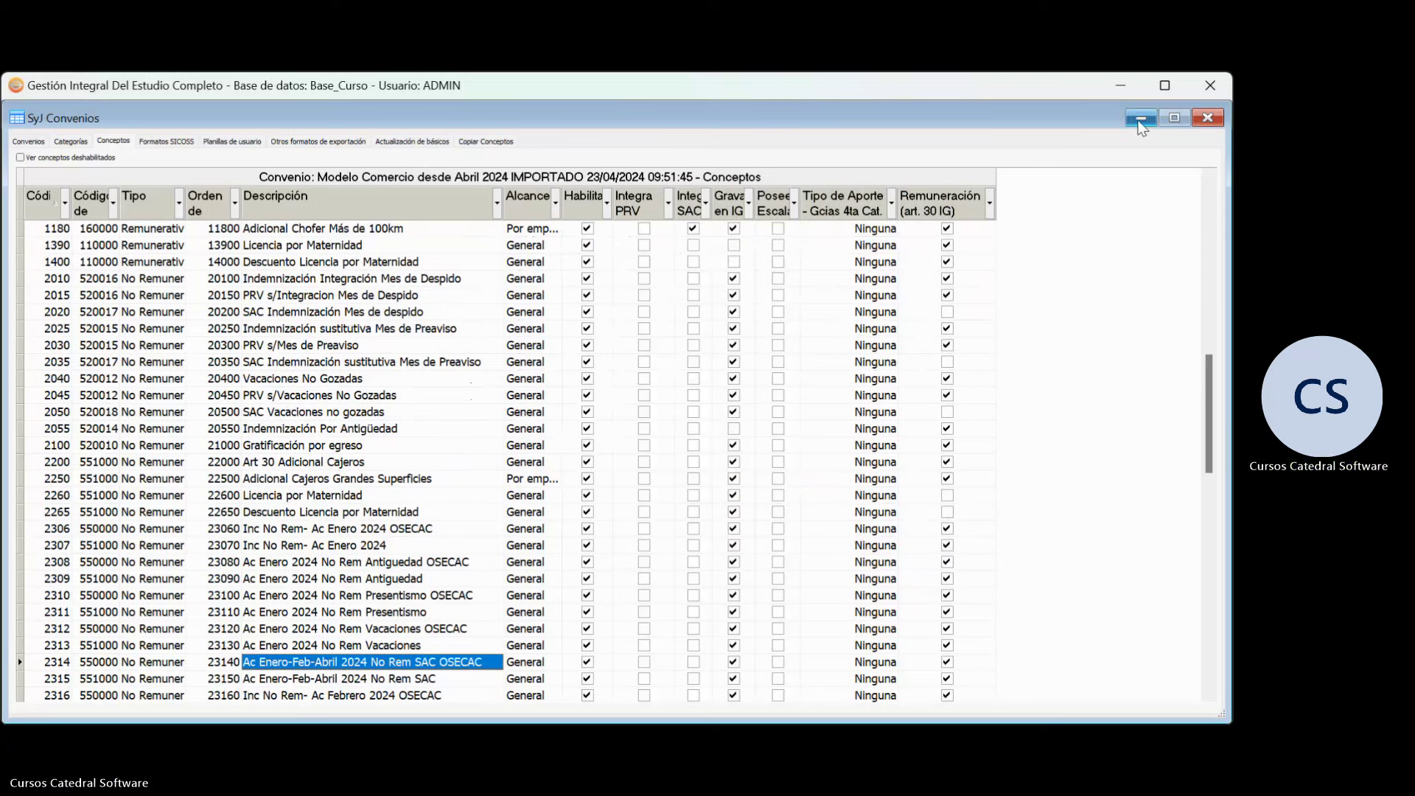
Find the contribution concepts Obra Social and Obra Social s/ No Rem and compare their rows in the grid
{"action": "left_click_drag", "start_coordinate": [1210, 389], "coordinate": [1206, 523]}
{"action": "left_click", "coordinate": [279, 549]}
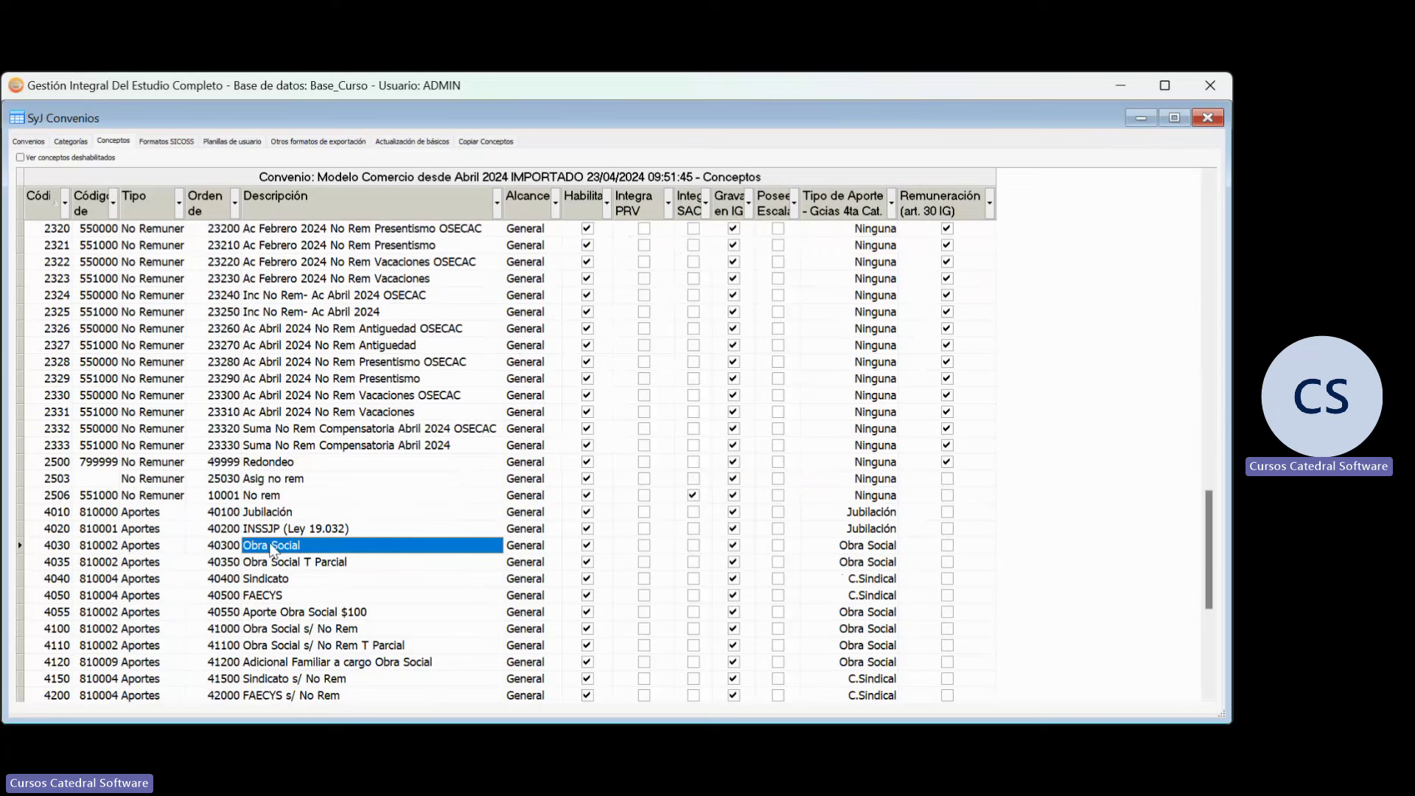
{"action": "left_click", "coordinate": [258, 628]}
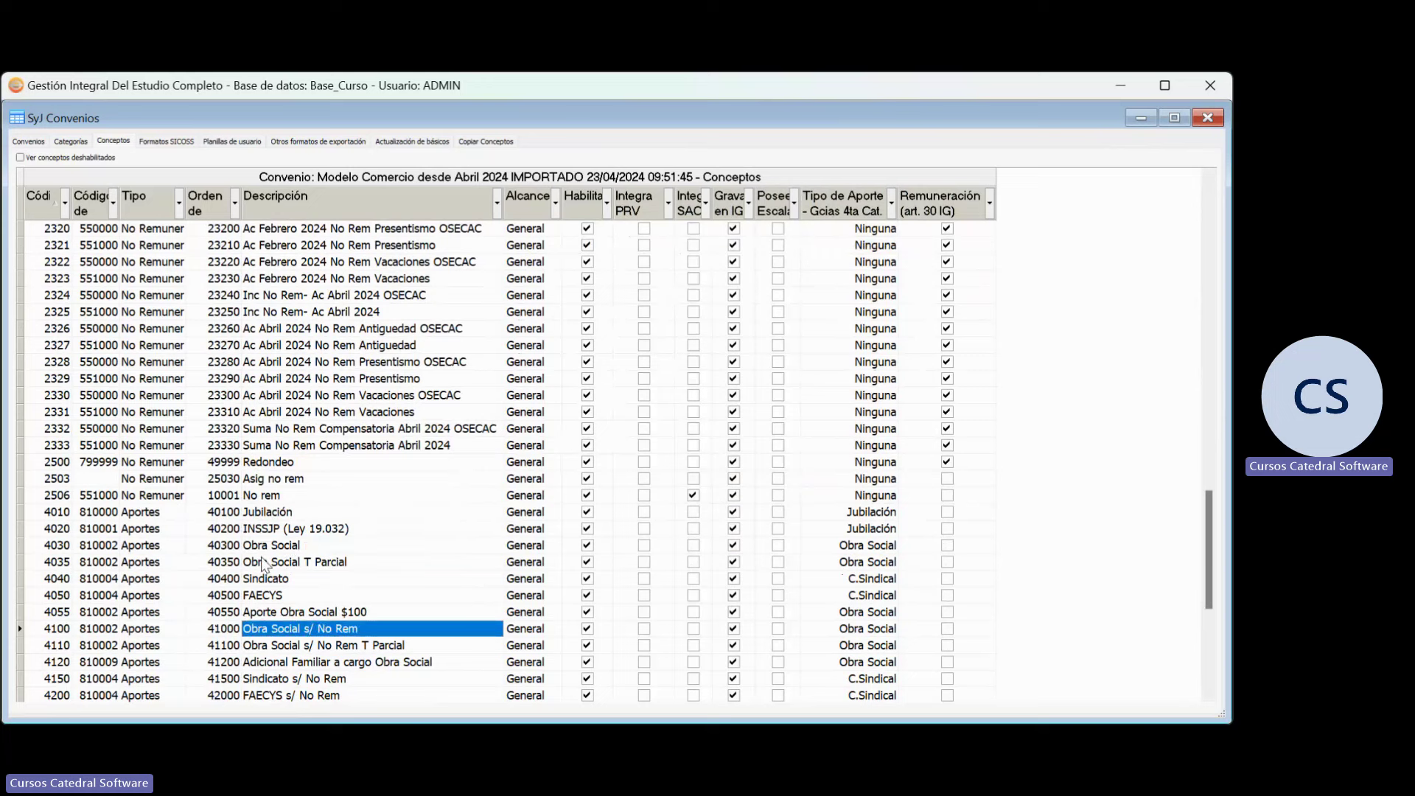
{"action": "left_click", "coordinate": [269, 549]}
{"action": "left_click", "coordinate": [276, 631]}
{"action": "left_click", "coordinate": [266, 548]}
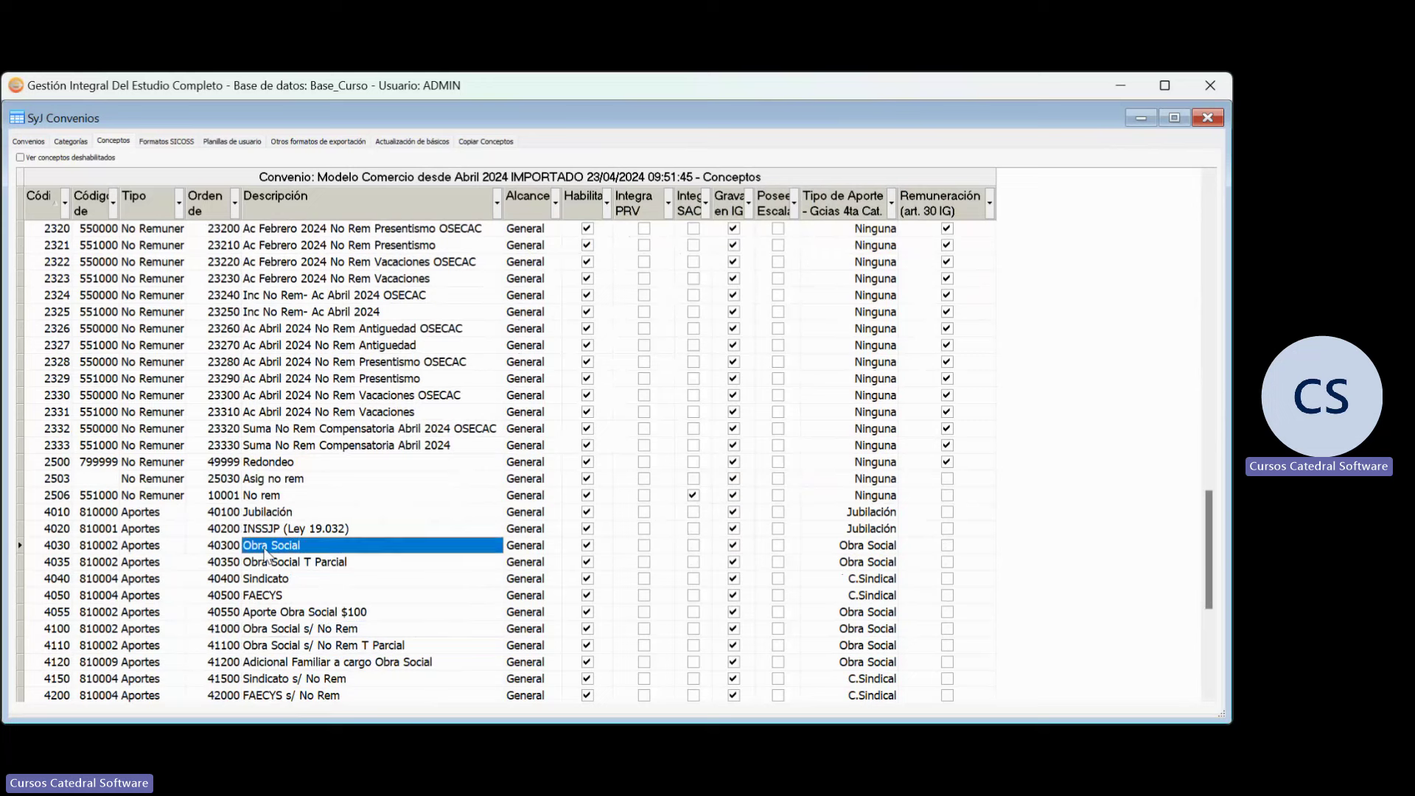
Review the concepts associated with the unit value of the contribution concept Obra Social, and close it without changes
{"action": "double_click", "coordinate": [265, 549]}
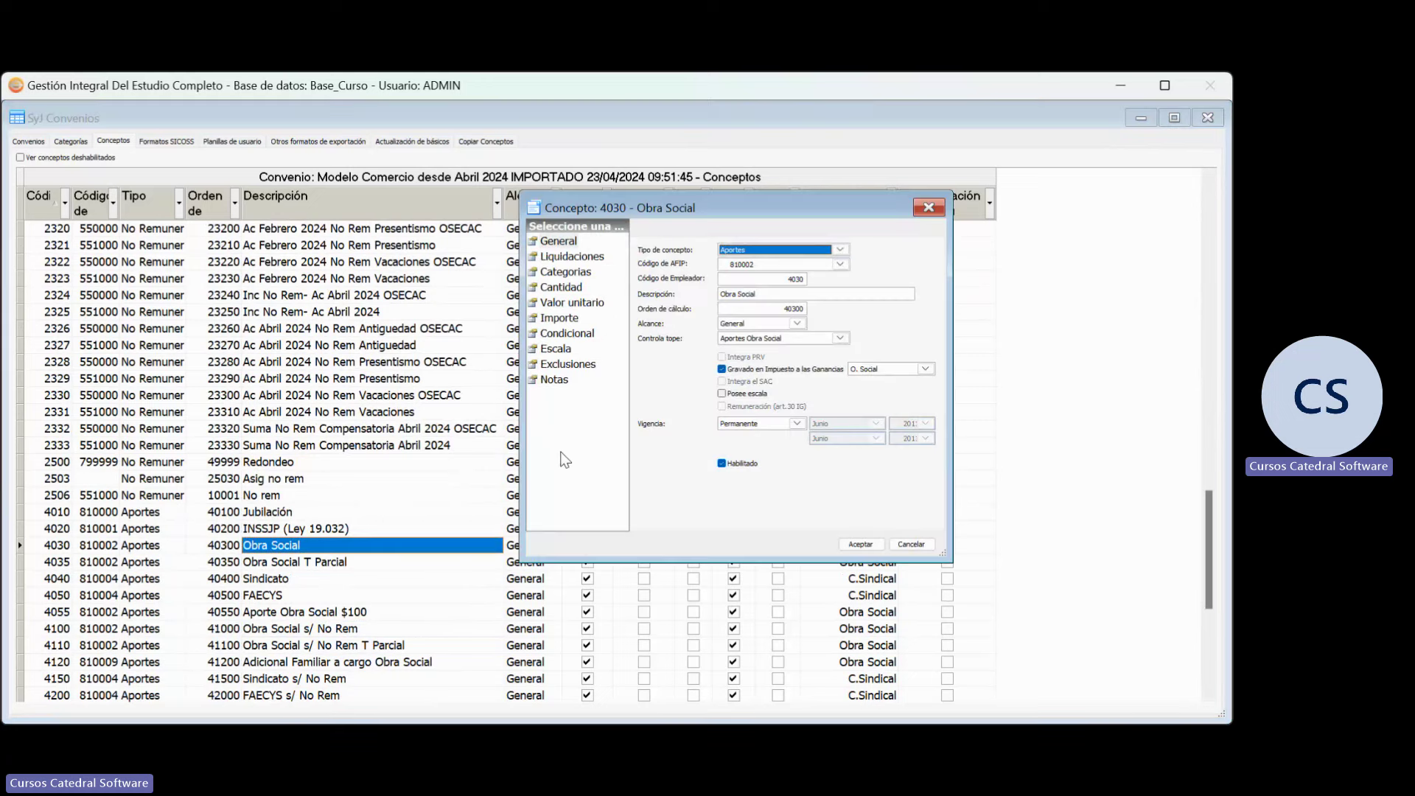
{"action": "left_click", "coordinate": [572, 301]}
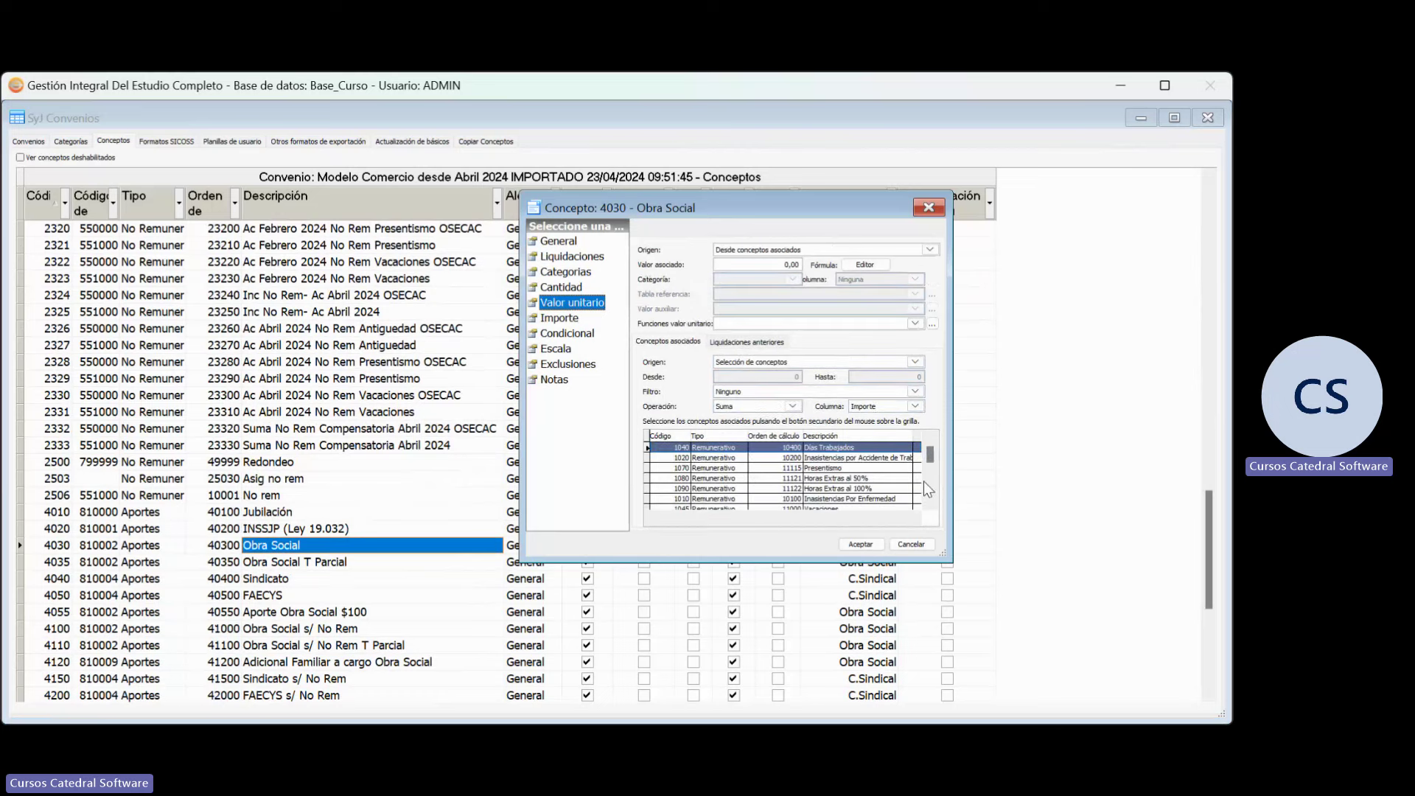
{"action": "scroll", "coordinate": [930, 503], "scroll_direction": "down", "scroll_amount": 6}
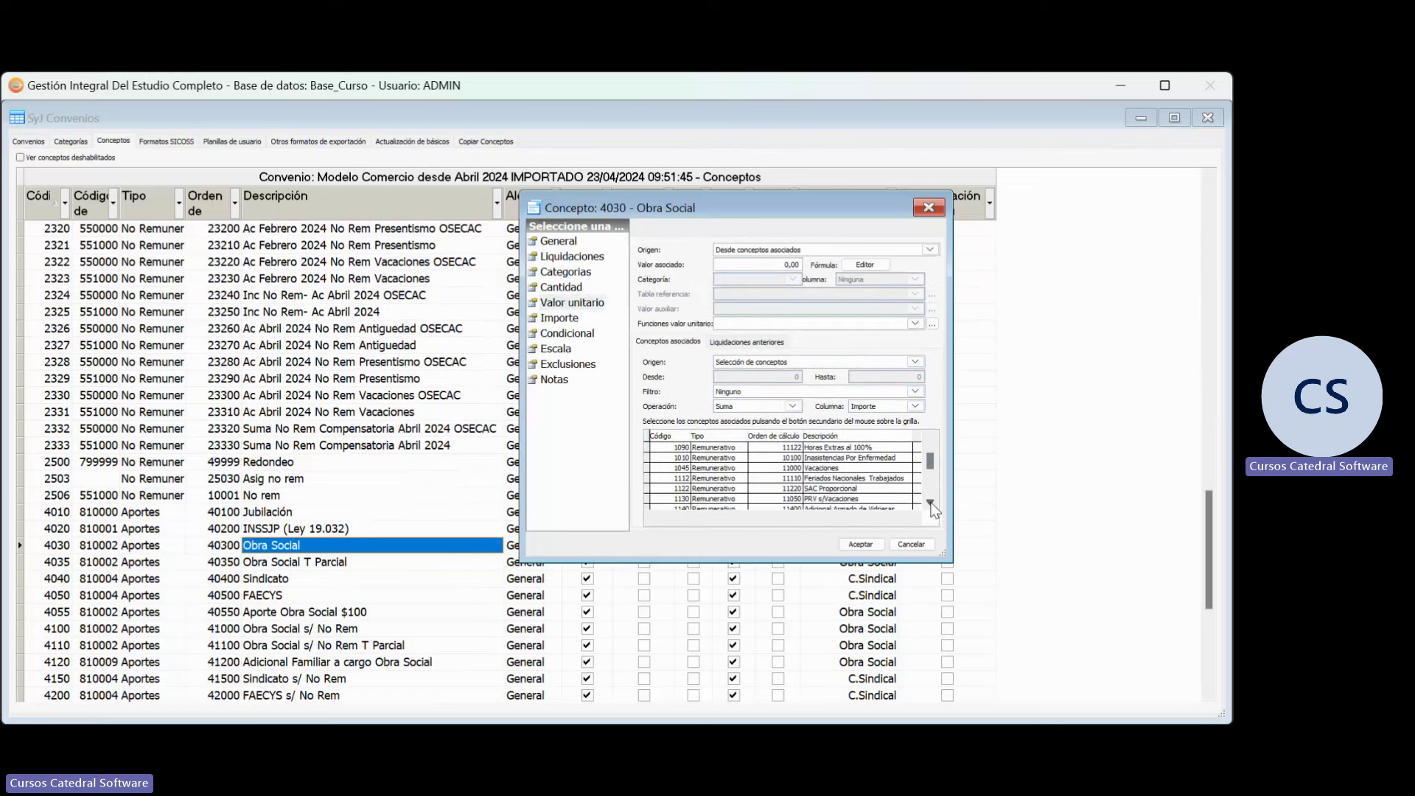
{"action": "scroll", "coordinate": [931, 505], "scroll_direction": "down", "scroll_amount": 5}
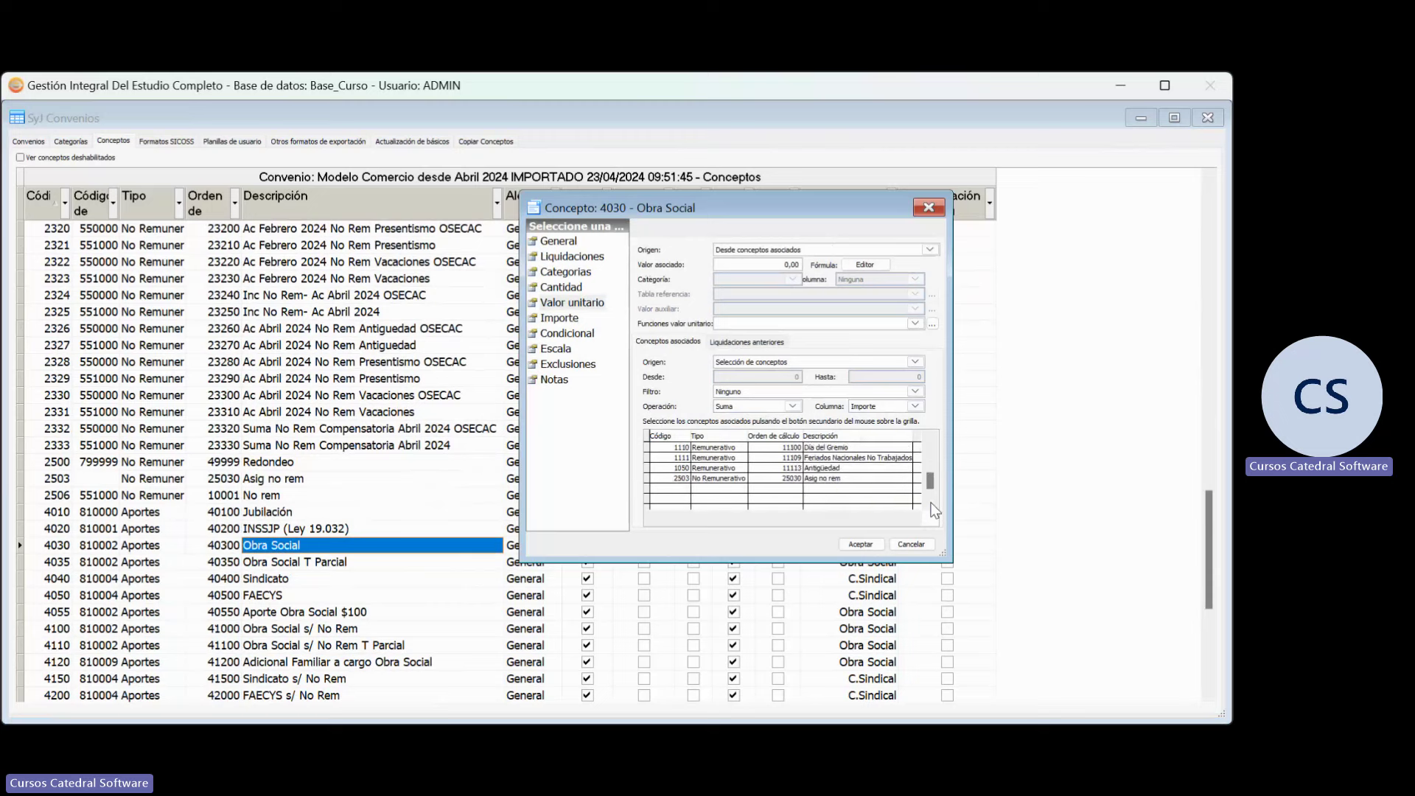
{"action": "left_click", "coordinate": [930, 440]}
{"action": "left_click", "coordinate": [932, 439]}
{"action": "left_click", "coordinate": [931, 439]}
{"action": "left_click", "coordinate": [931, 439]}
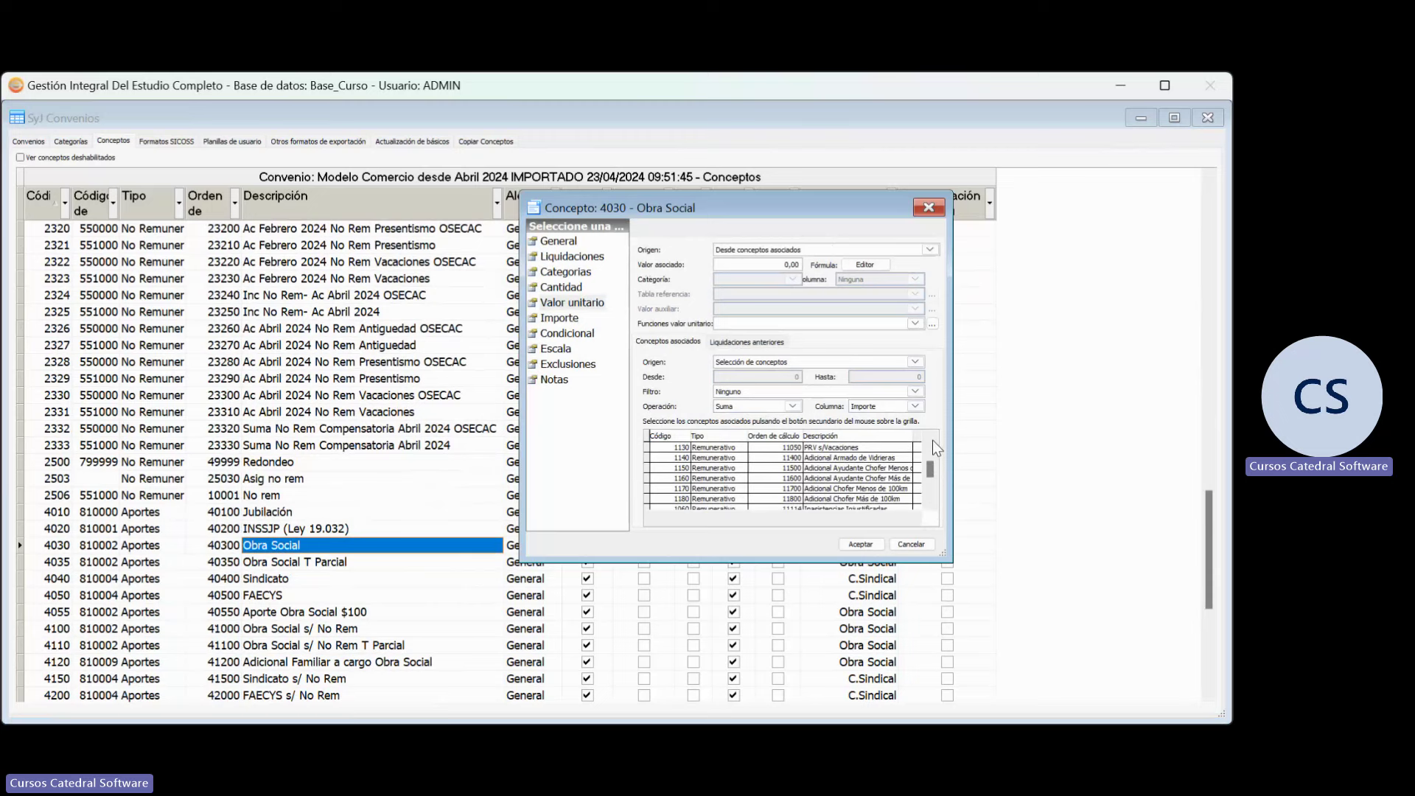
{"action": "left_click", "coordinate": [931, 439]}
{"action": "left_click", "coordinate": [931, 439]}
{"action": "left_click", "coordinate": [932, 439]}
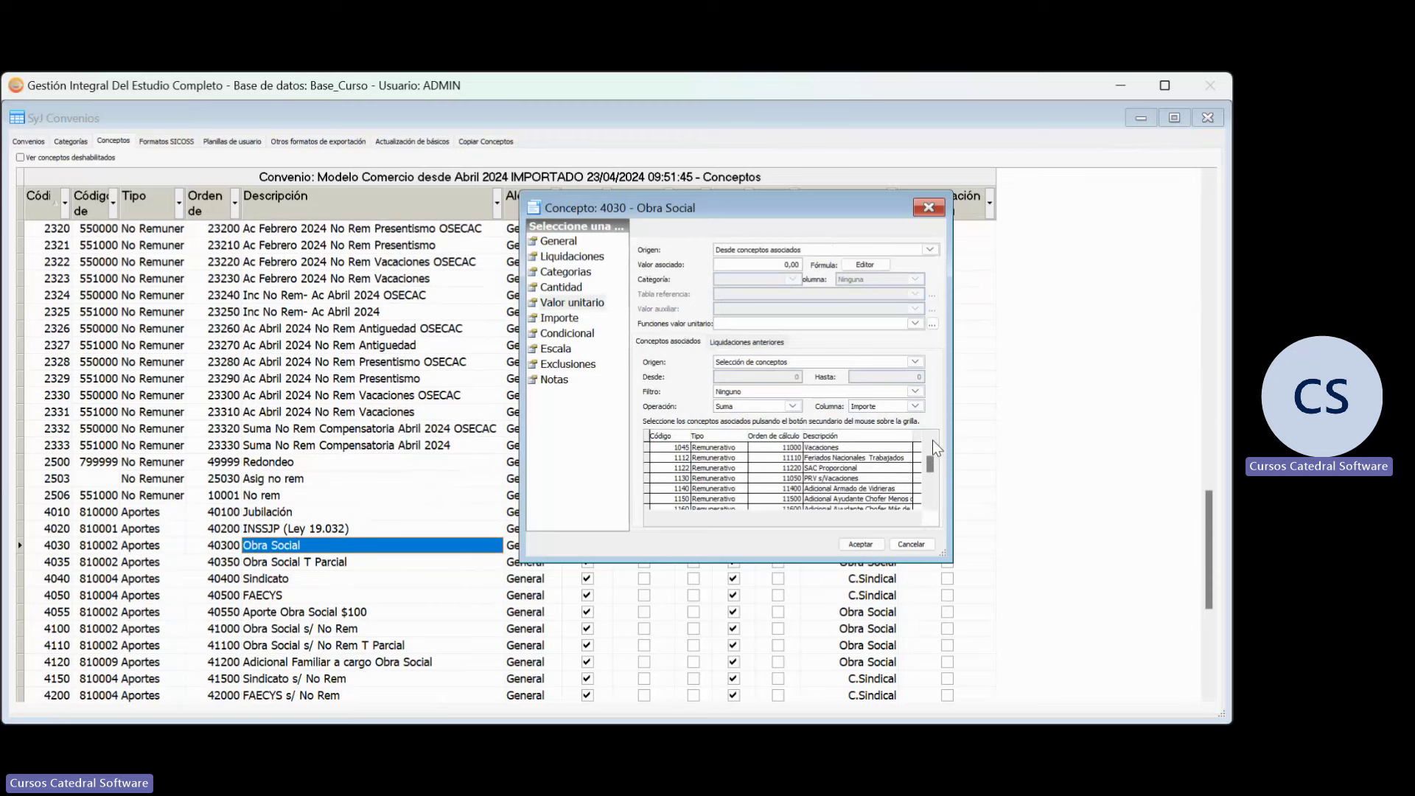
{"action": "left_click", "coordinate": [911, 545]}
Locate the contribution concept Obra Social T Parcial in the agreement's concepts grid
{"action": "scroll", "coordinate": [648, 360], "scroll_direction": "down", "scroll_amount": 2}
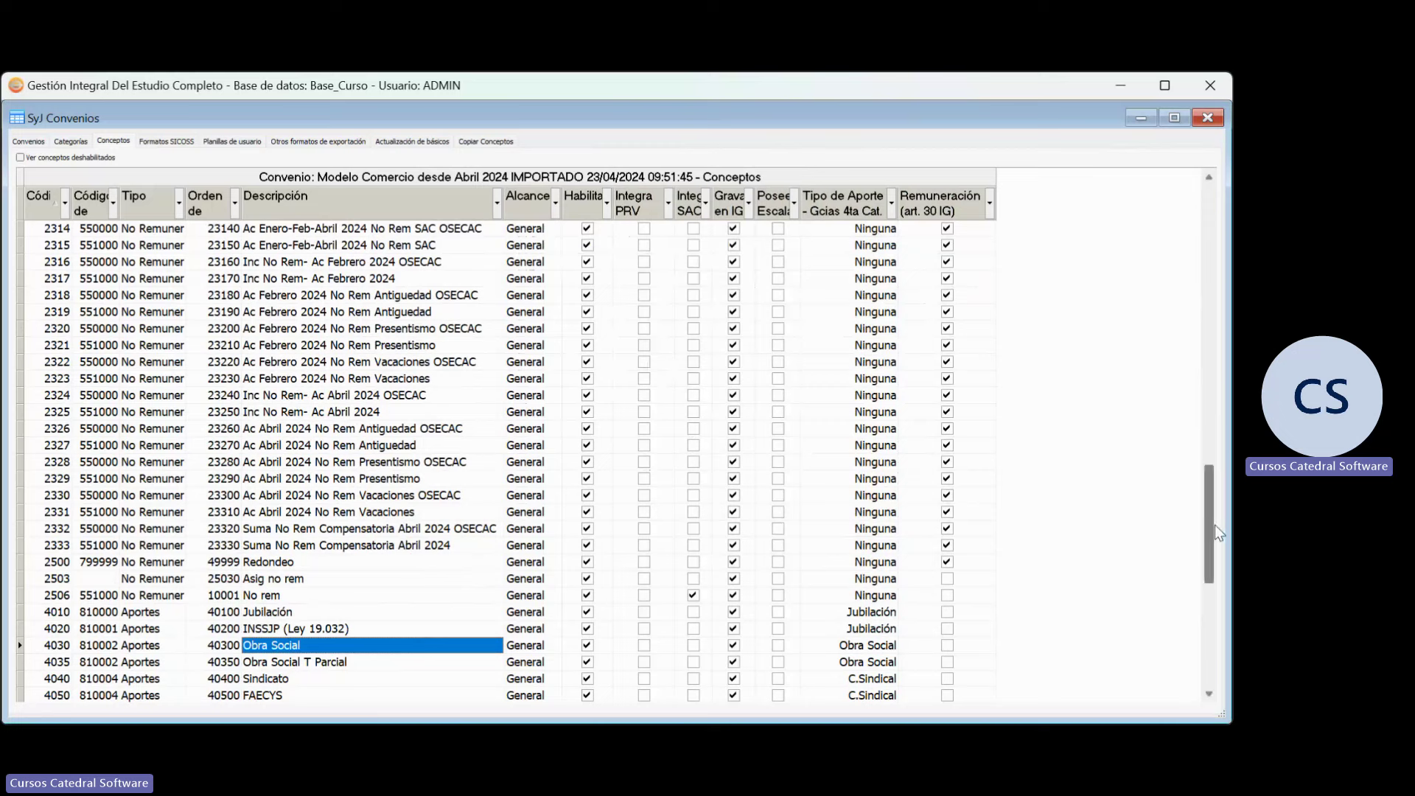
{"action": "left_click_drag", "start_coordinate": [1213, 524], "coordinate": [1209, 561]}
{"action": "left_click", "coordinate": [254, 547]}
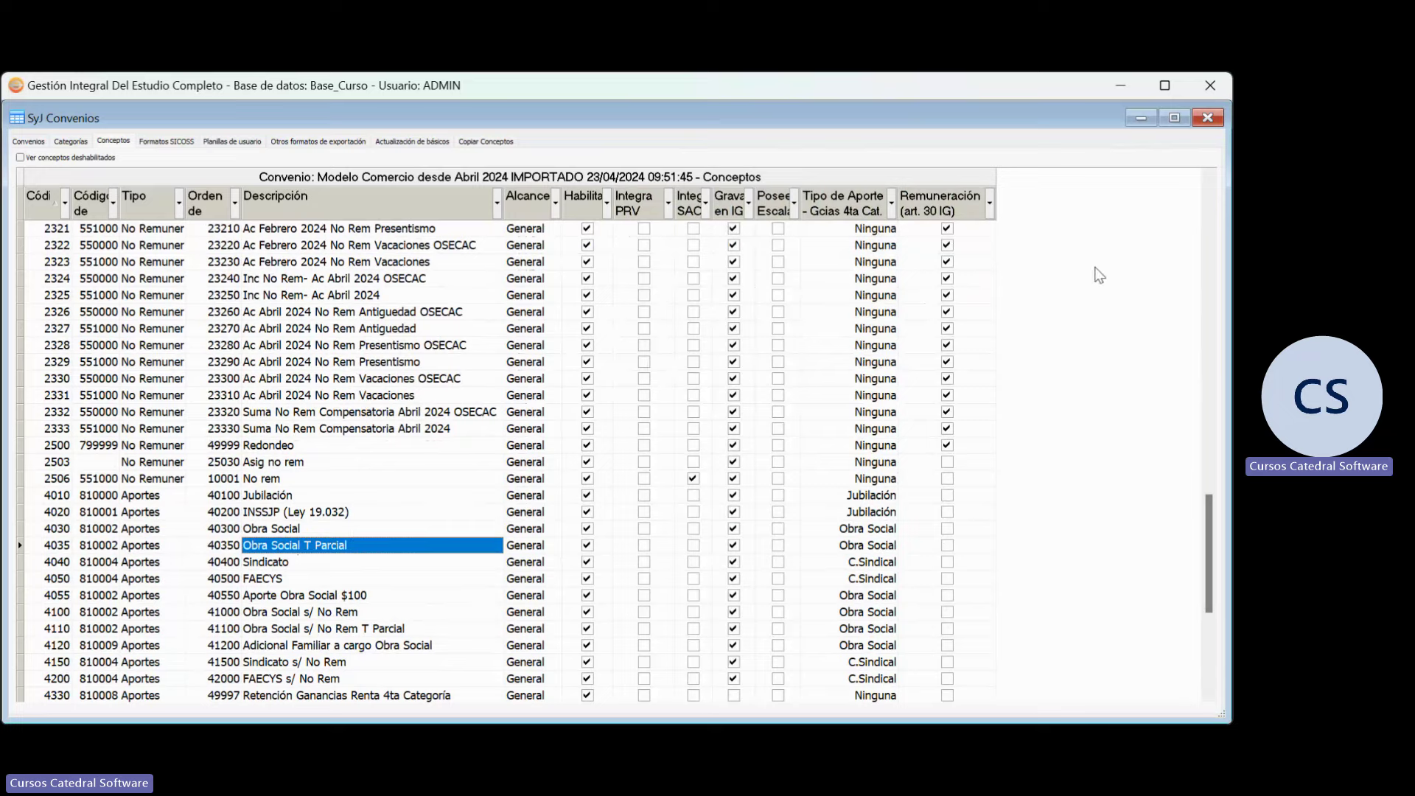
Minimise the agreement's concepts window and bring up the Empleados Liquidaciones calculation window
{"action": "left_click", "coordinate": [1140, 119]}
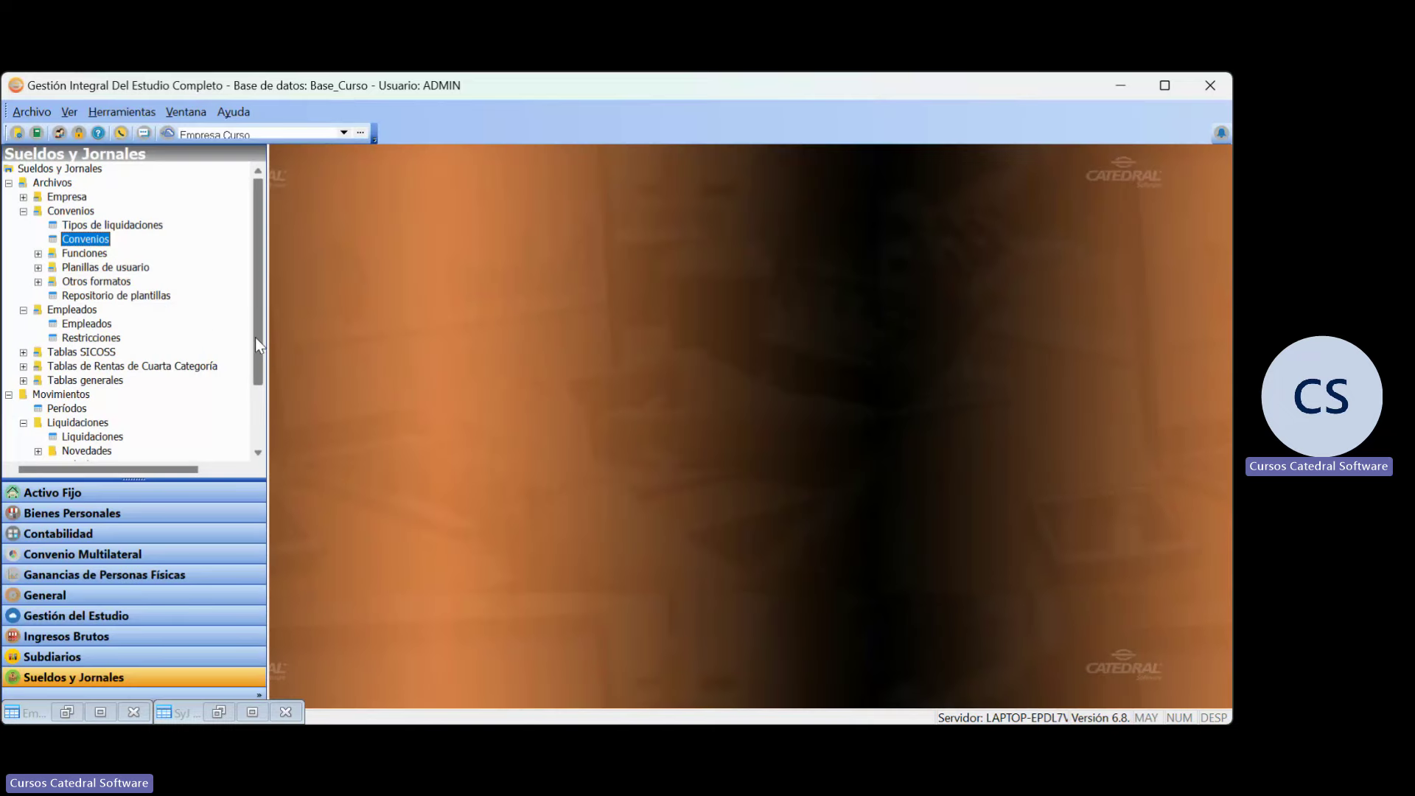
{"action": "left_click_drag", "start_coordinate": [255, 337], "coordinate": [257, 368]}
{"action": "left_click", "coordinate": [80, 422]}
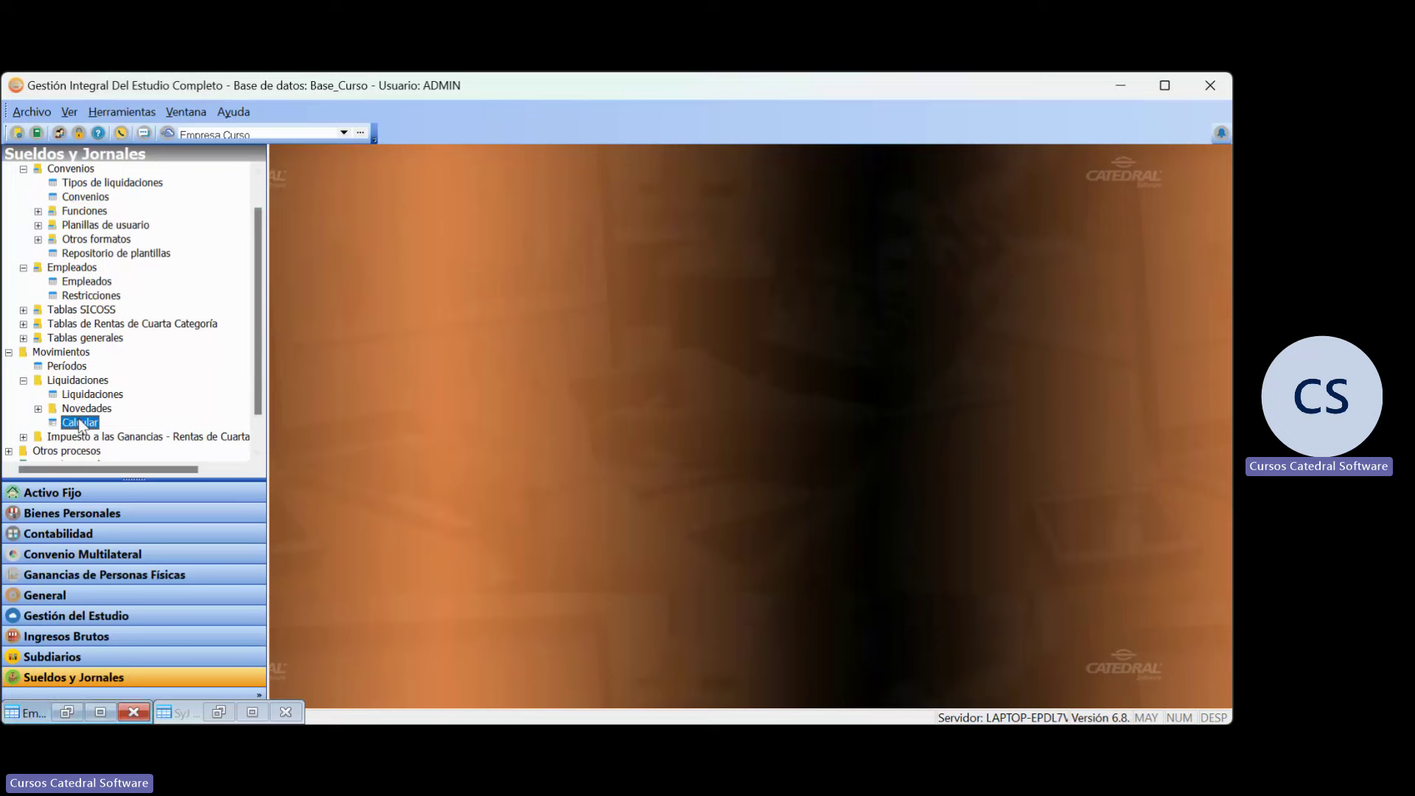
{"action": "left_click", "coordinate": [67, 712]}
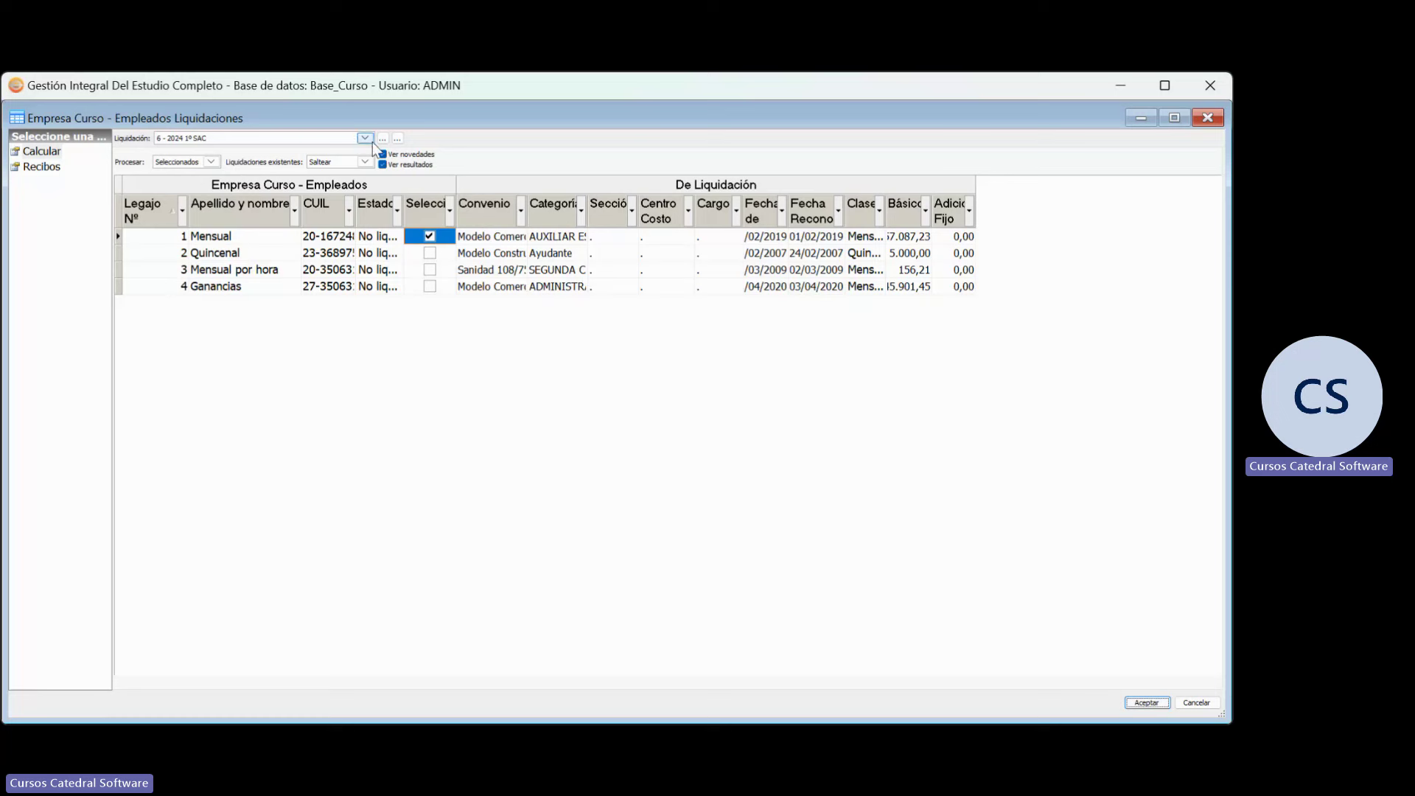
Open the novedades of the Mensual employee for 6 - 2024 Haberes normales, with existing payrolls set to Reliquidar
{"action": "left_click", "coordinate": [352, 140]}
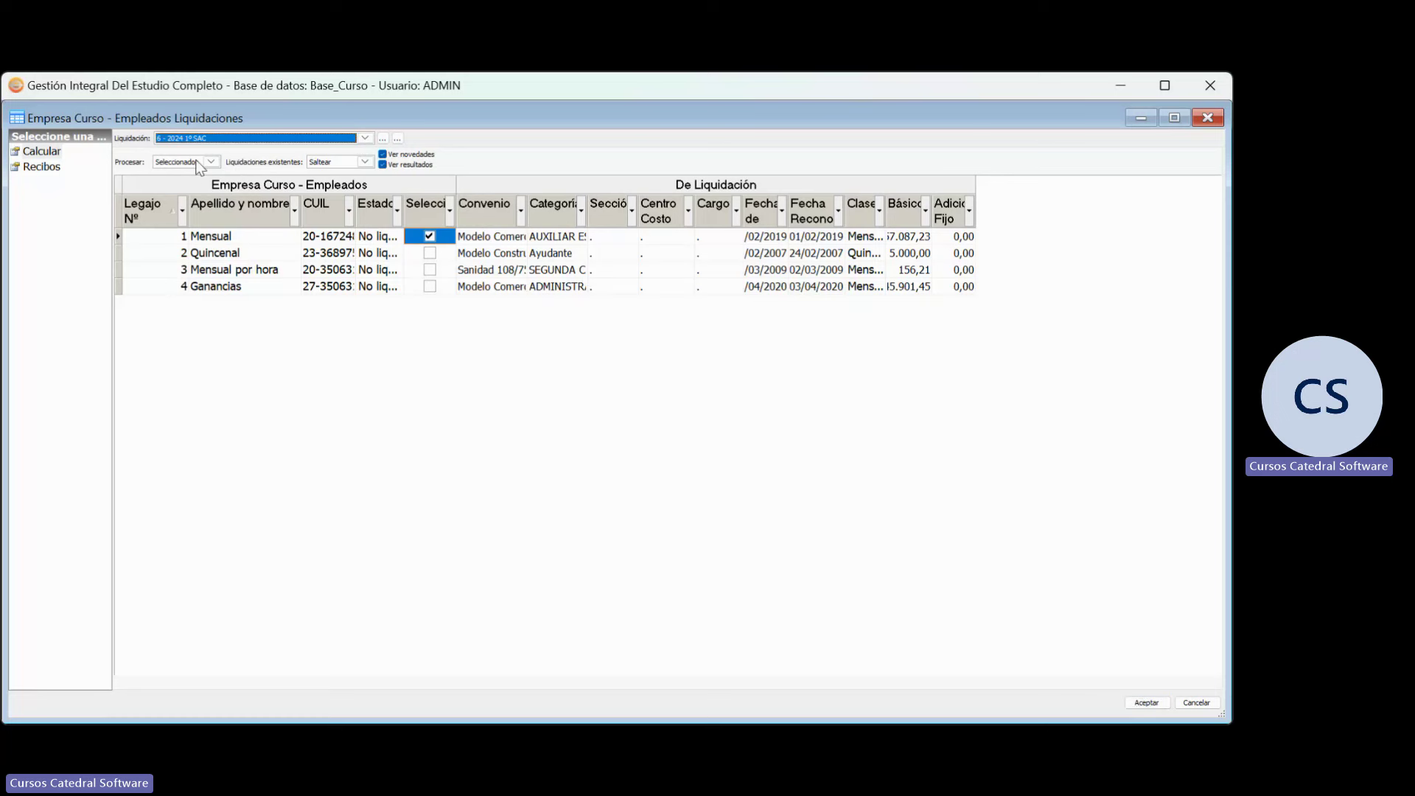
{"action": "key", "text": "Up"}
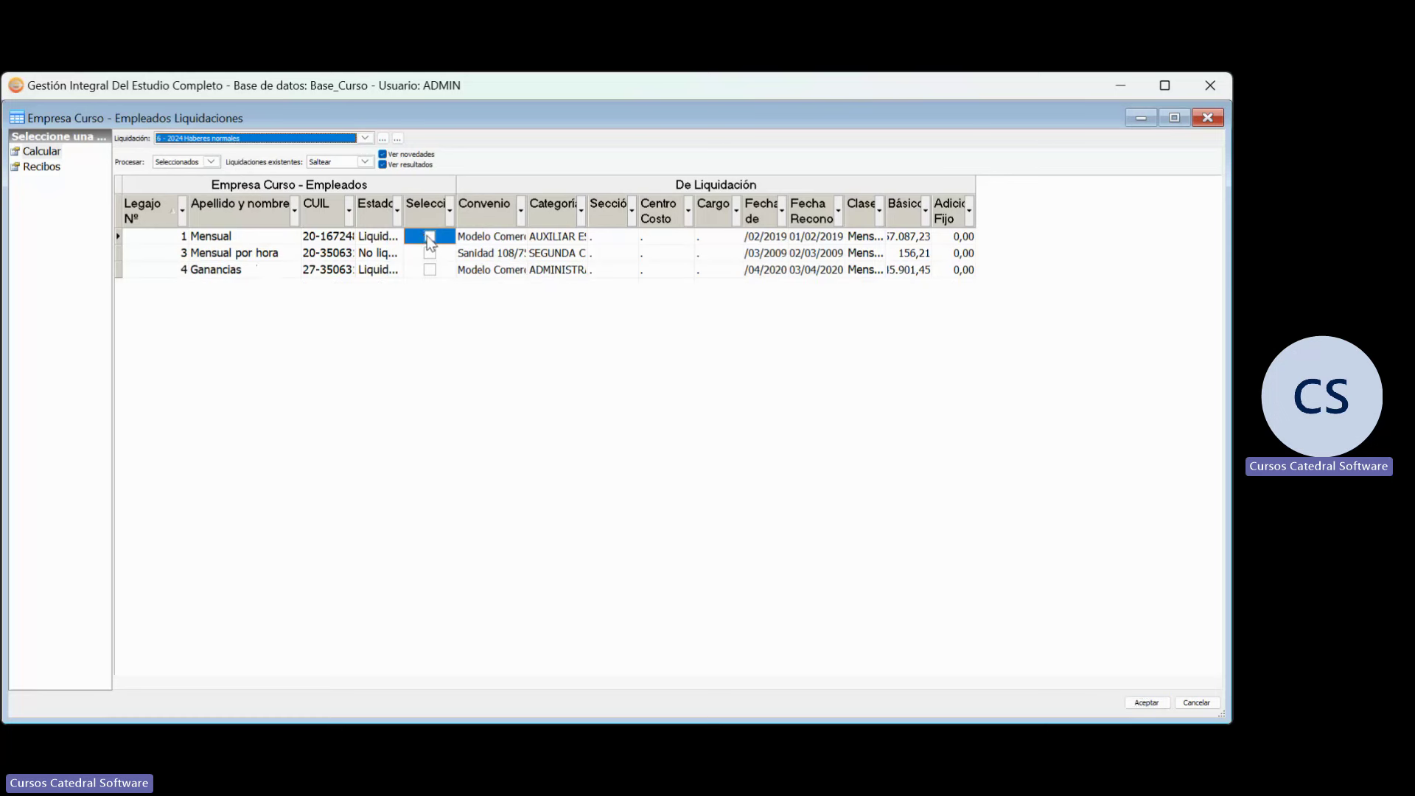
{"action": "left_click", "coordinate": [429, 237]}
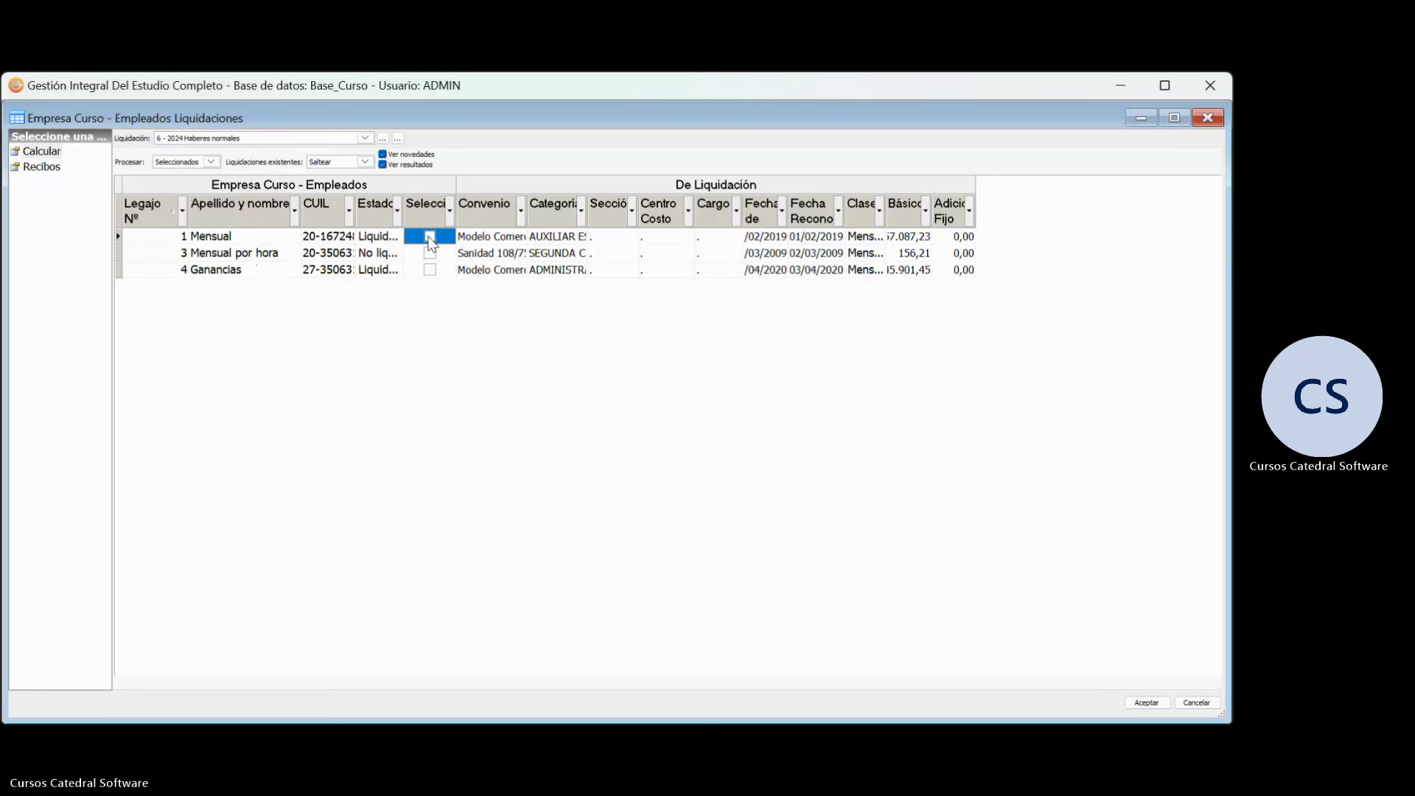
{"action": "left_click", "coordinate": [343, 162]}
{"action": "key", "text": "Down"}
{"action": "left_click", "coordinate": [1147, 703]}
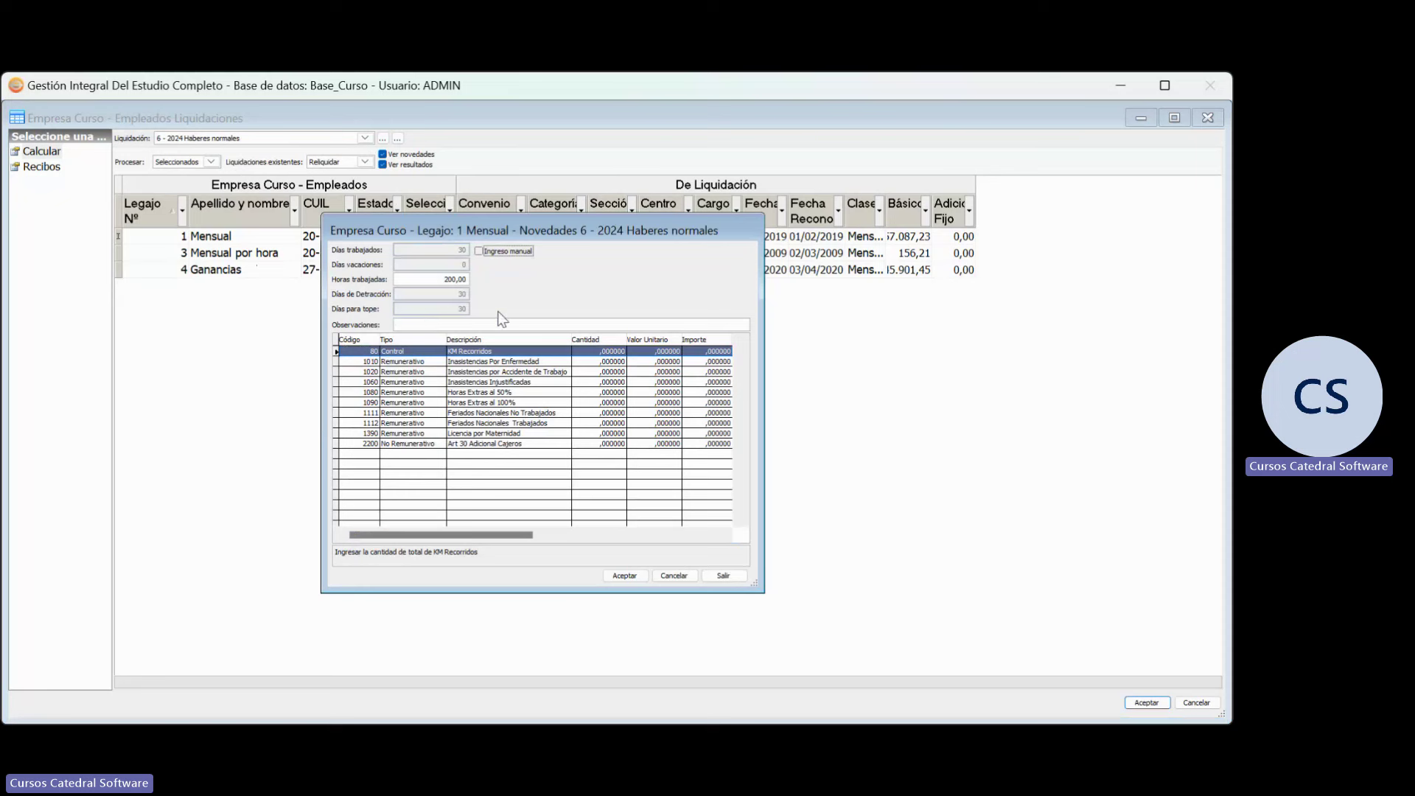
Try manual entry with 15 días trabajados, check the Días para tope field, and cancel the Haberes normales novedades
{"action": "left_click", "coordinate": [479, 252]}
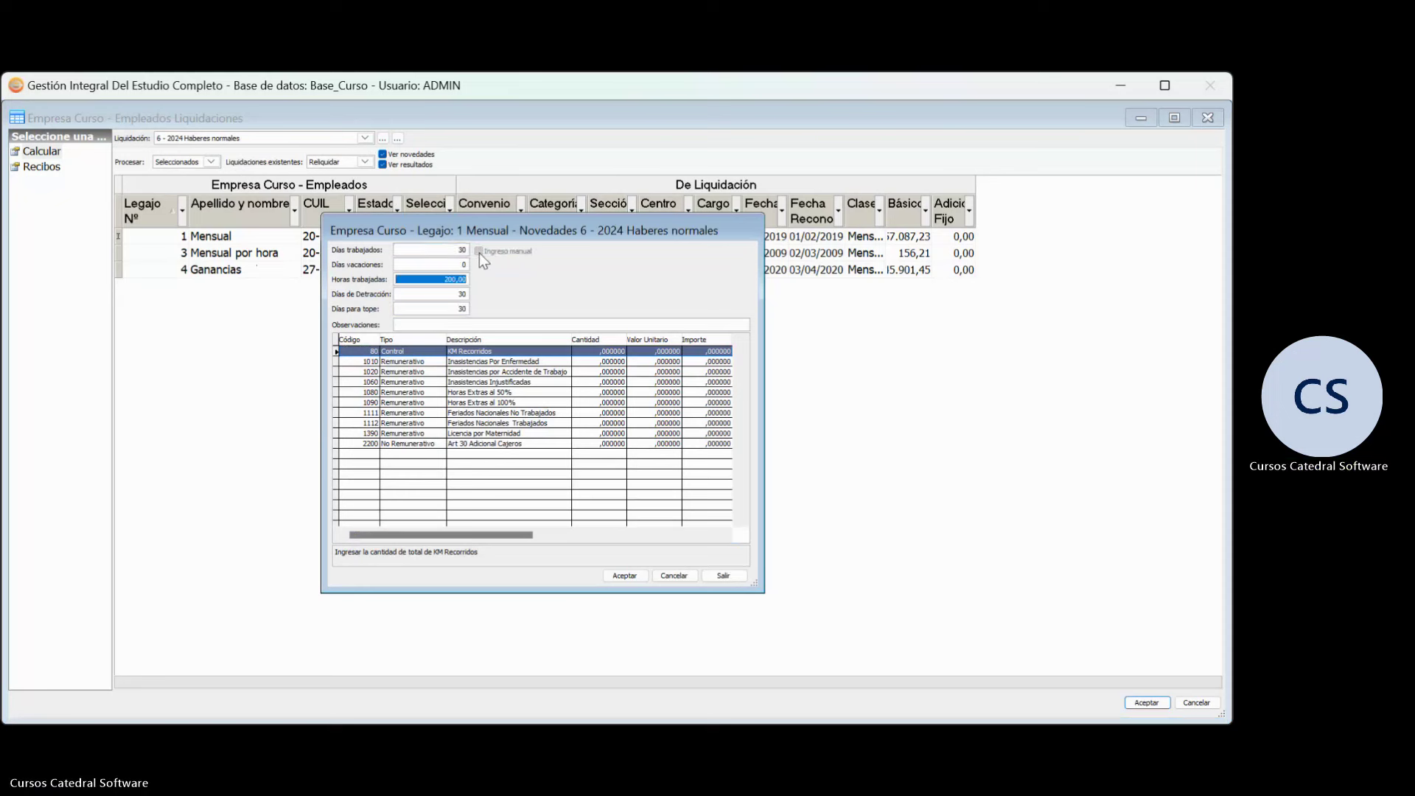
{"action": "left_click_drag", "start_coordinate": [430, 308], "coordinate": [549, 308]}
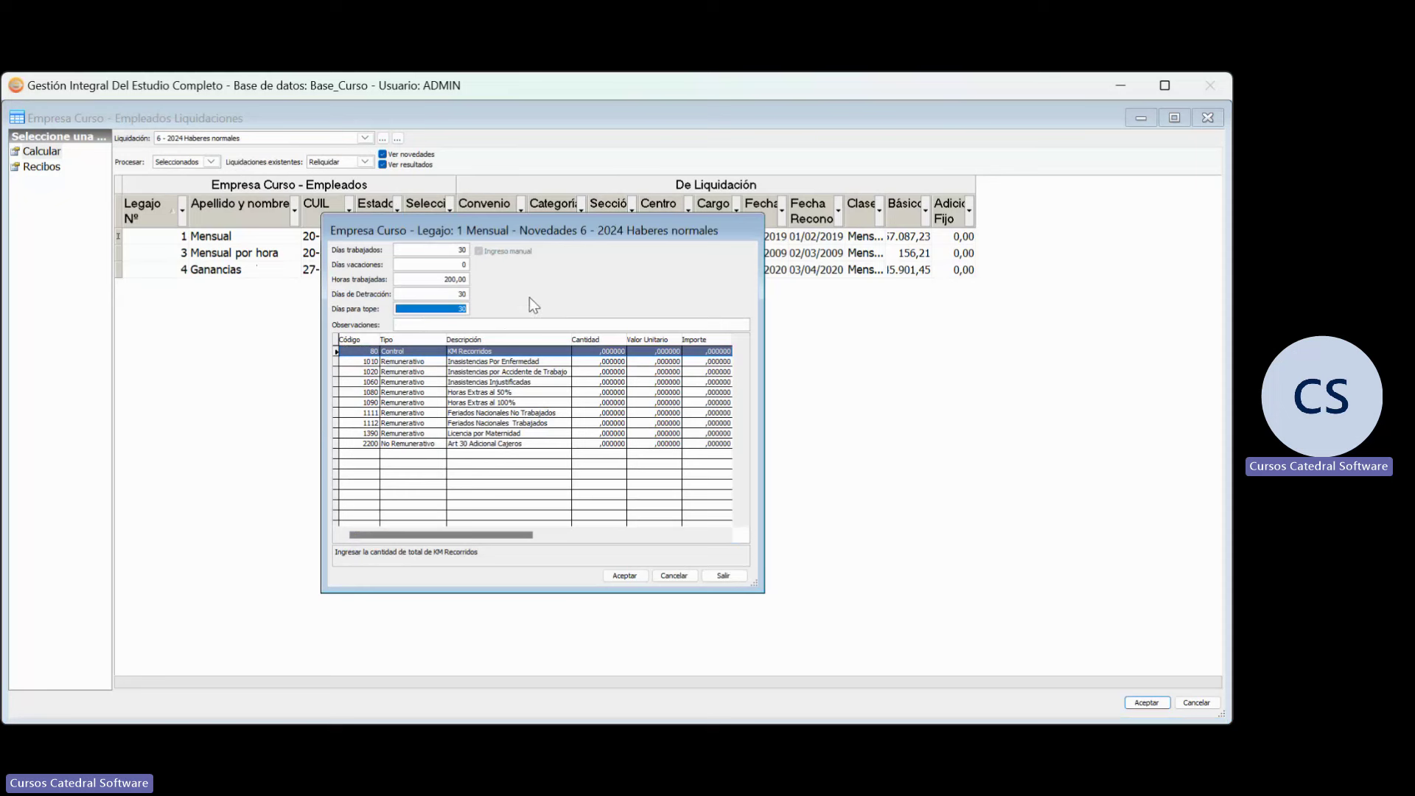
{"action": "left_click", "coordinate": [479, 252]}
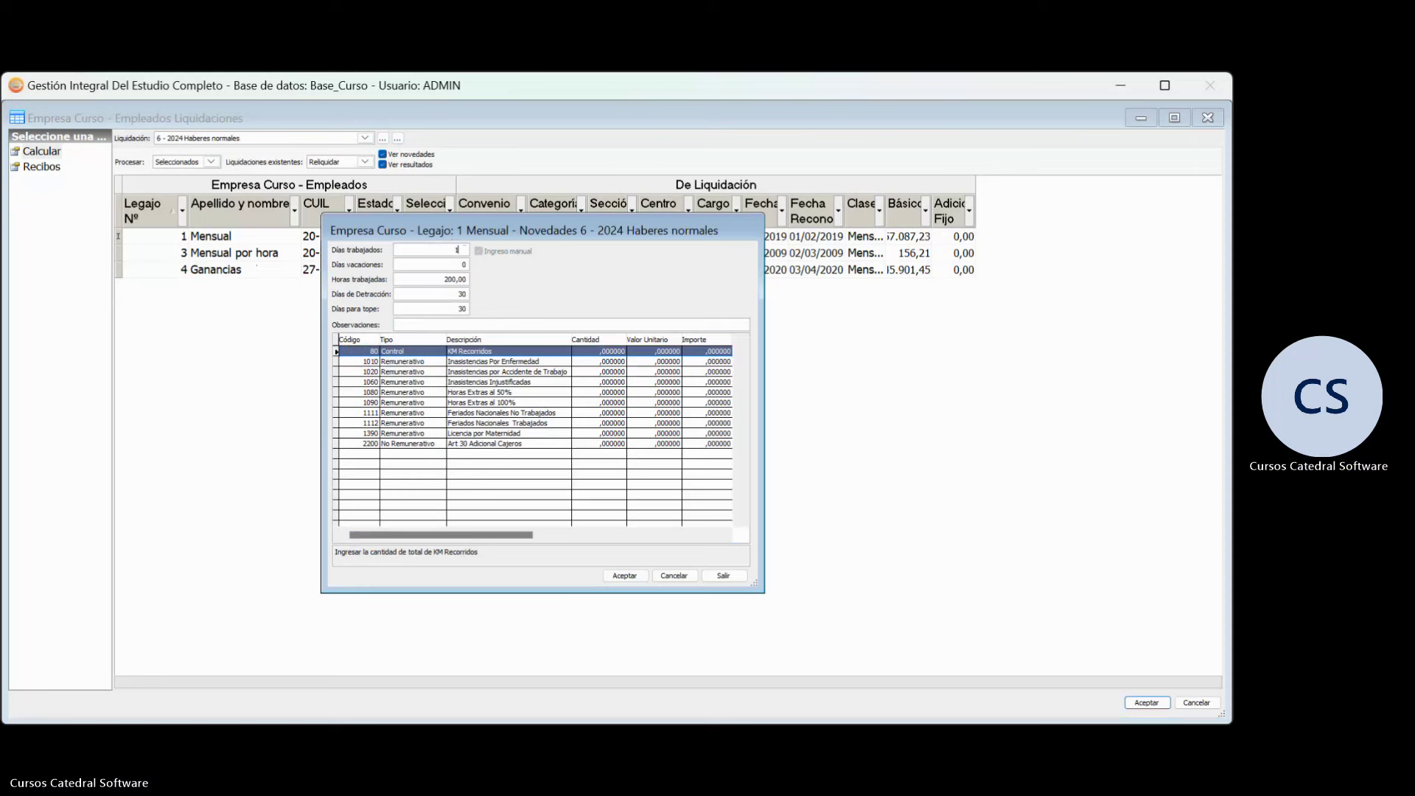
{"action": "type", "text": "15"}
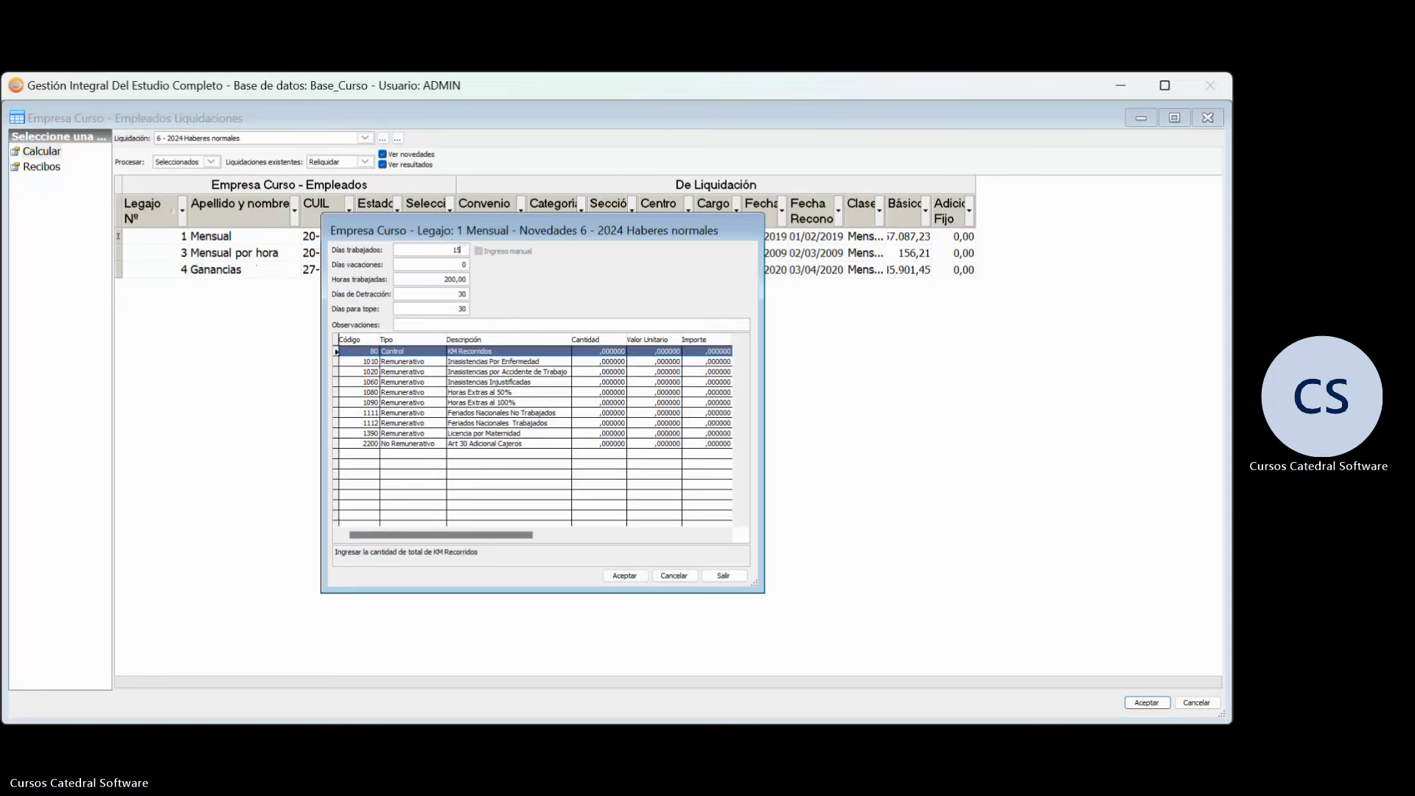
{"action": "left_click", "coordinate": [457, 309]}
{"action": "left_click", "coordinate": [587, 361]}
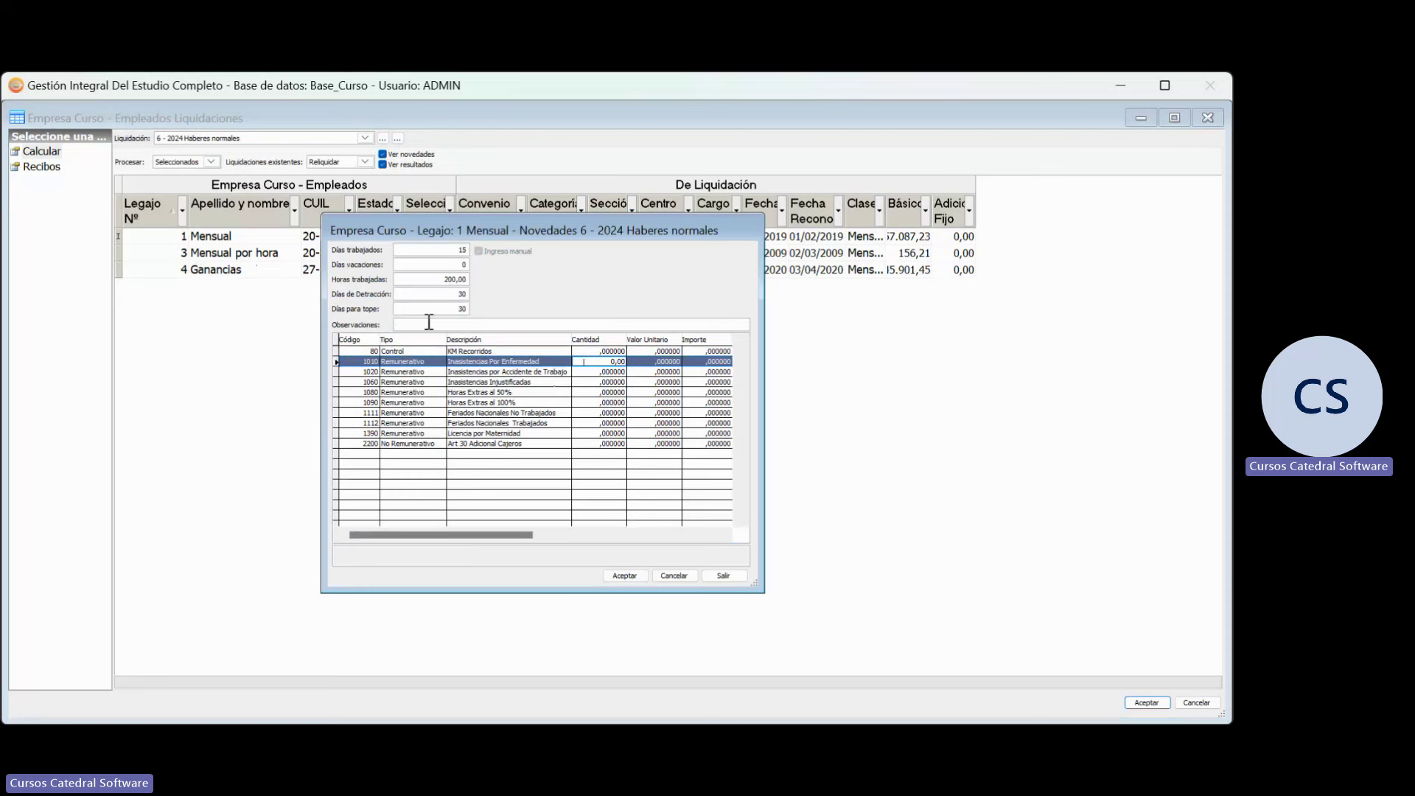
{"action": "left_click", "coordinate": [448, 308]}
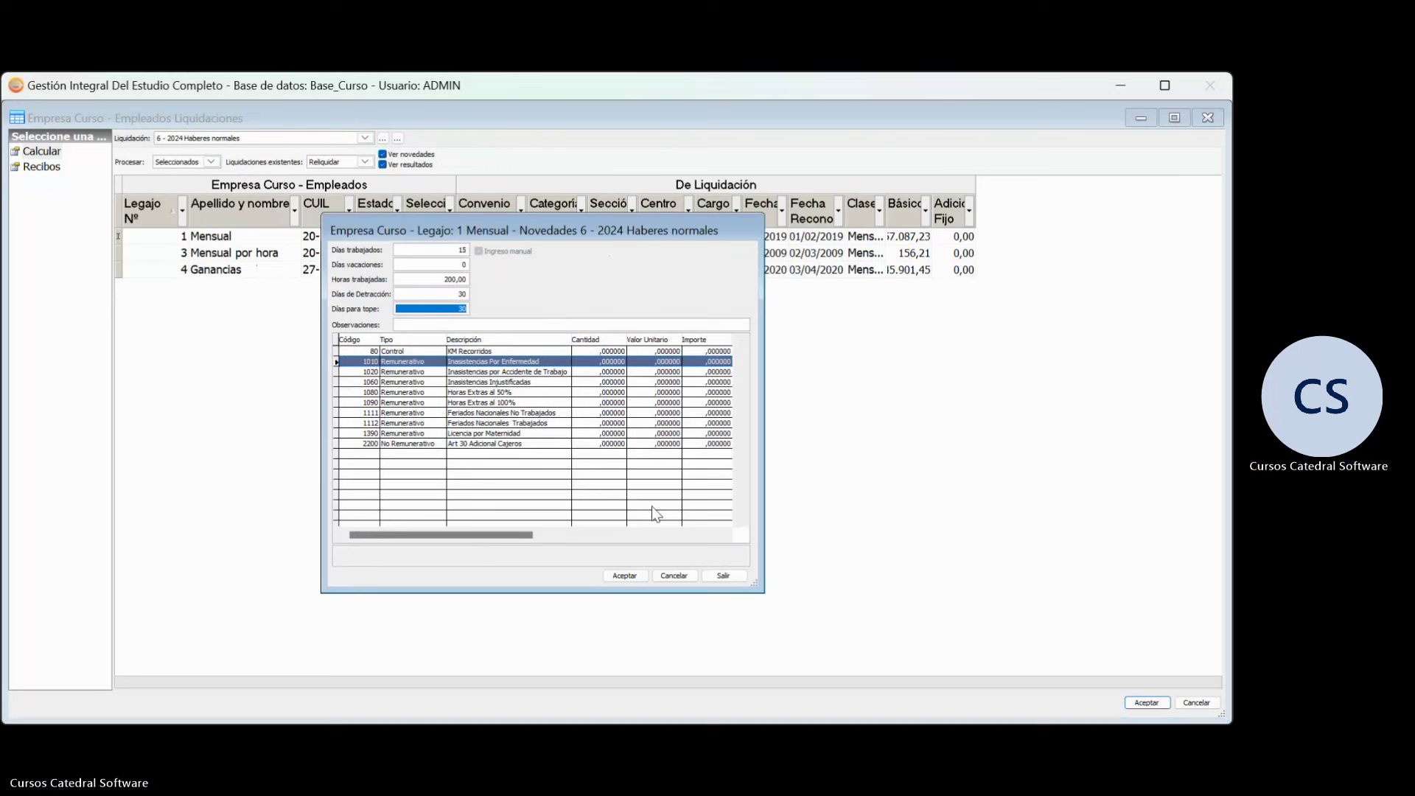
{"action": "left_click", "coordinate": [674, 576]}
Calculate the 6 - 2024 1º SAC payroll for the Mensual employee with manual entry enabled in its novedades
{"action": "left_click", "coordinate": [267, 143]}
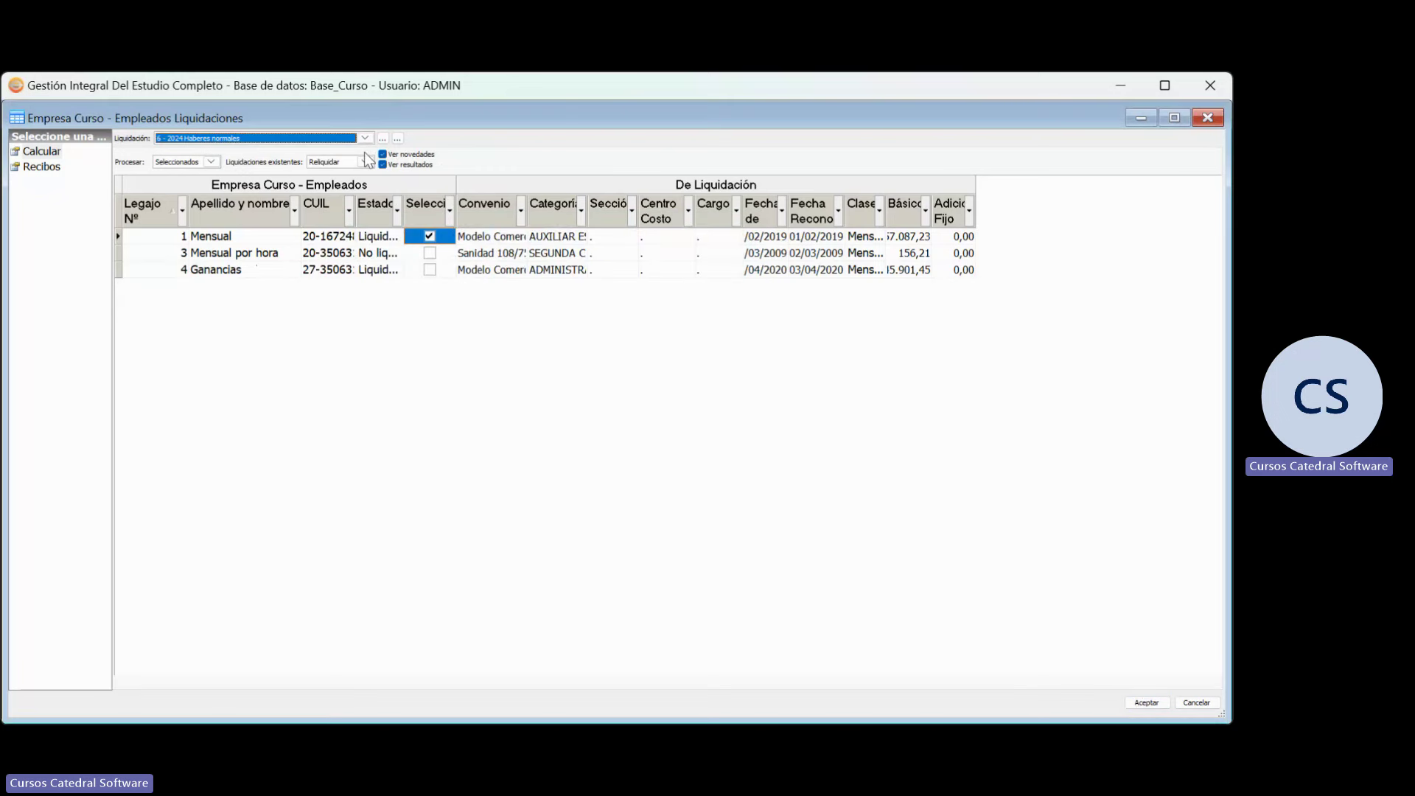
{"action": "key", "text": "Down"}
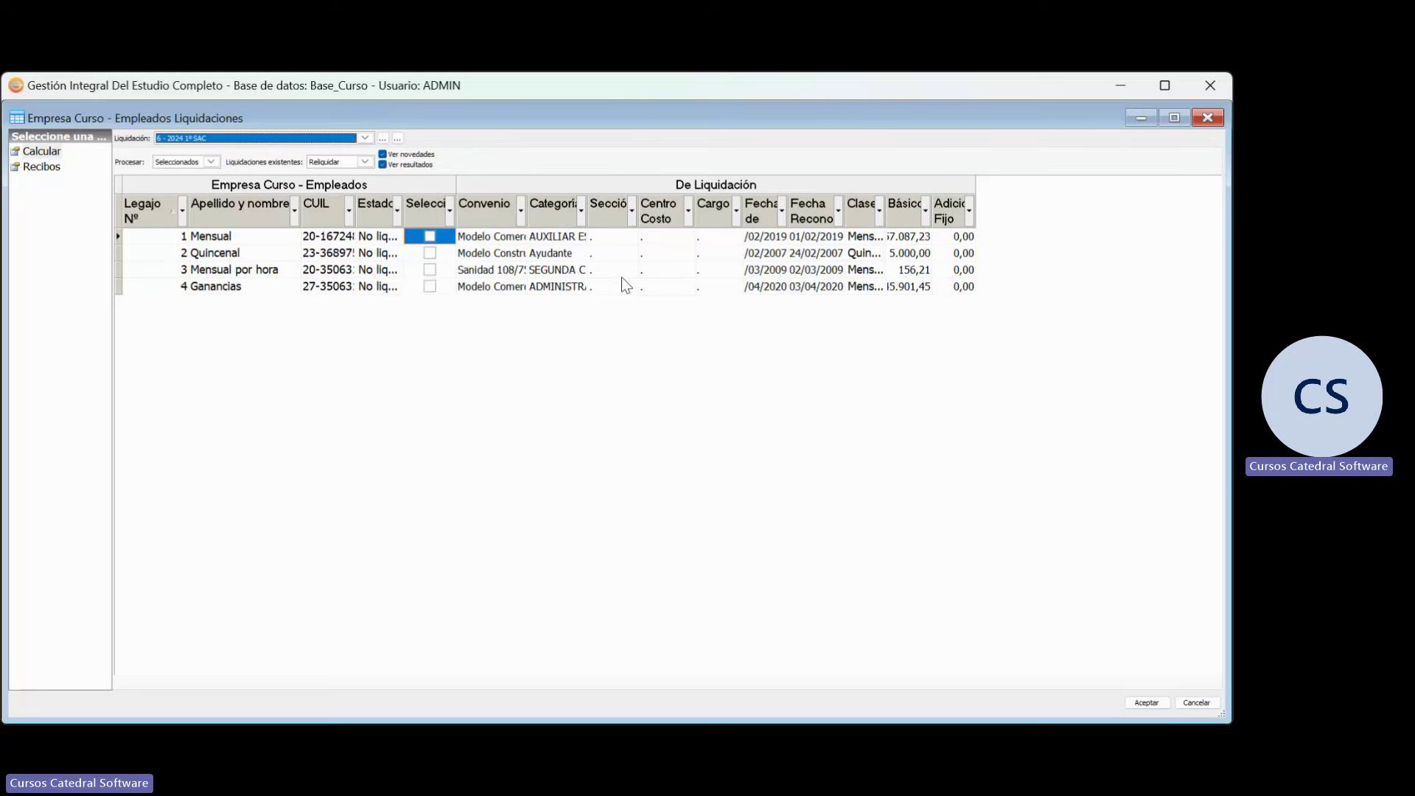
{"action": "left_click", "coordinate": [430, 236]}
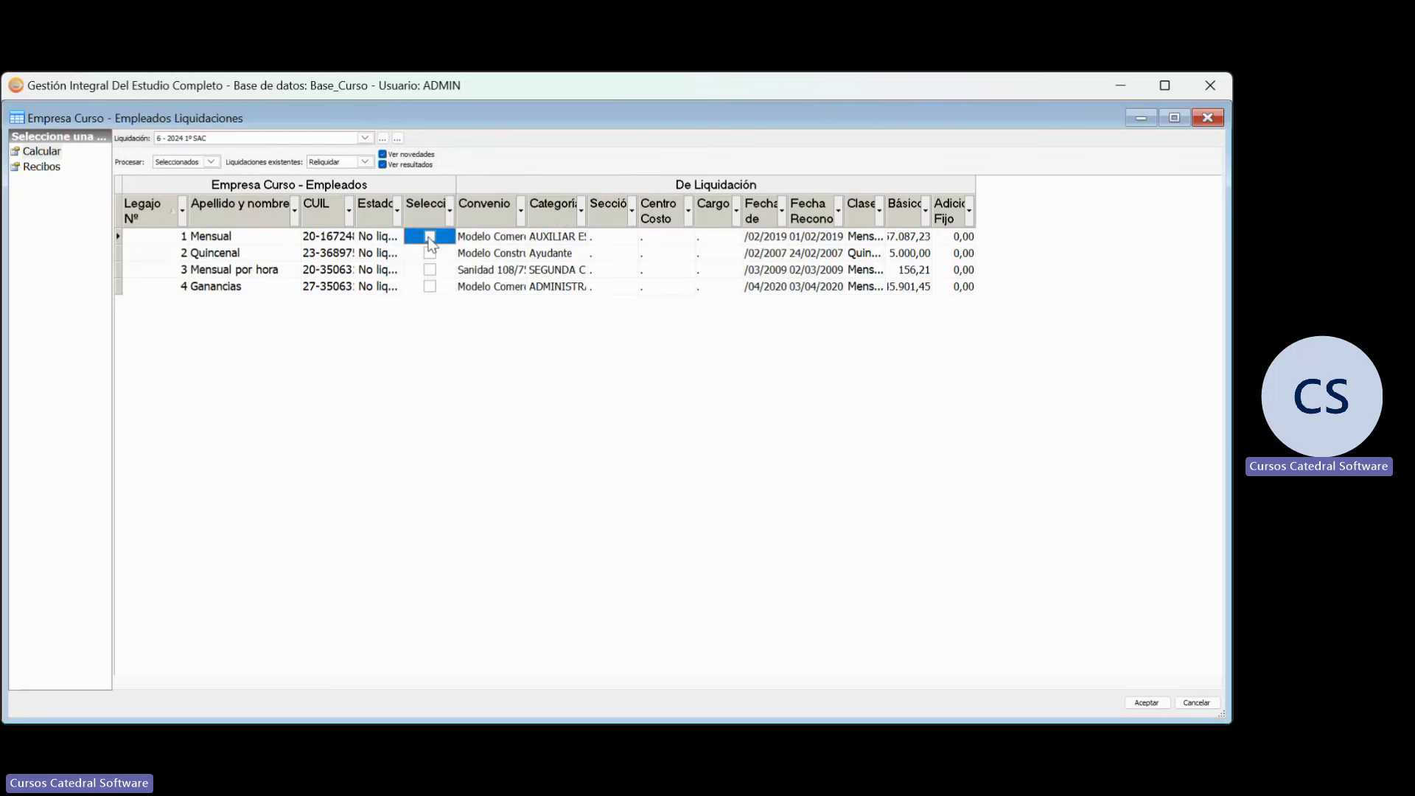
{"action": "left_click", "coordinate": [1144, 704]}
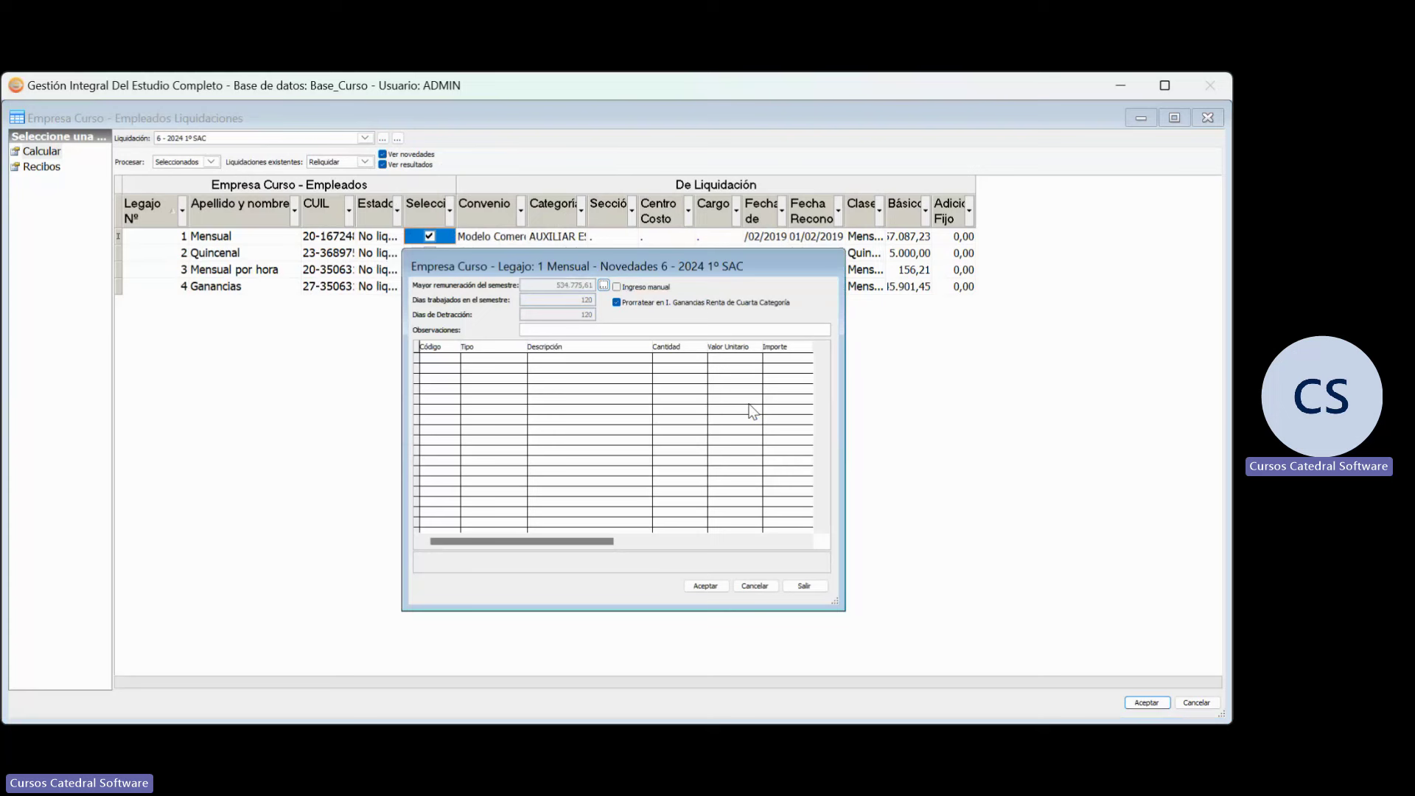
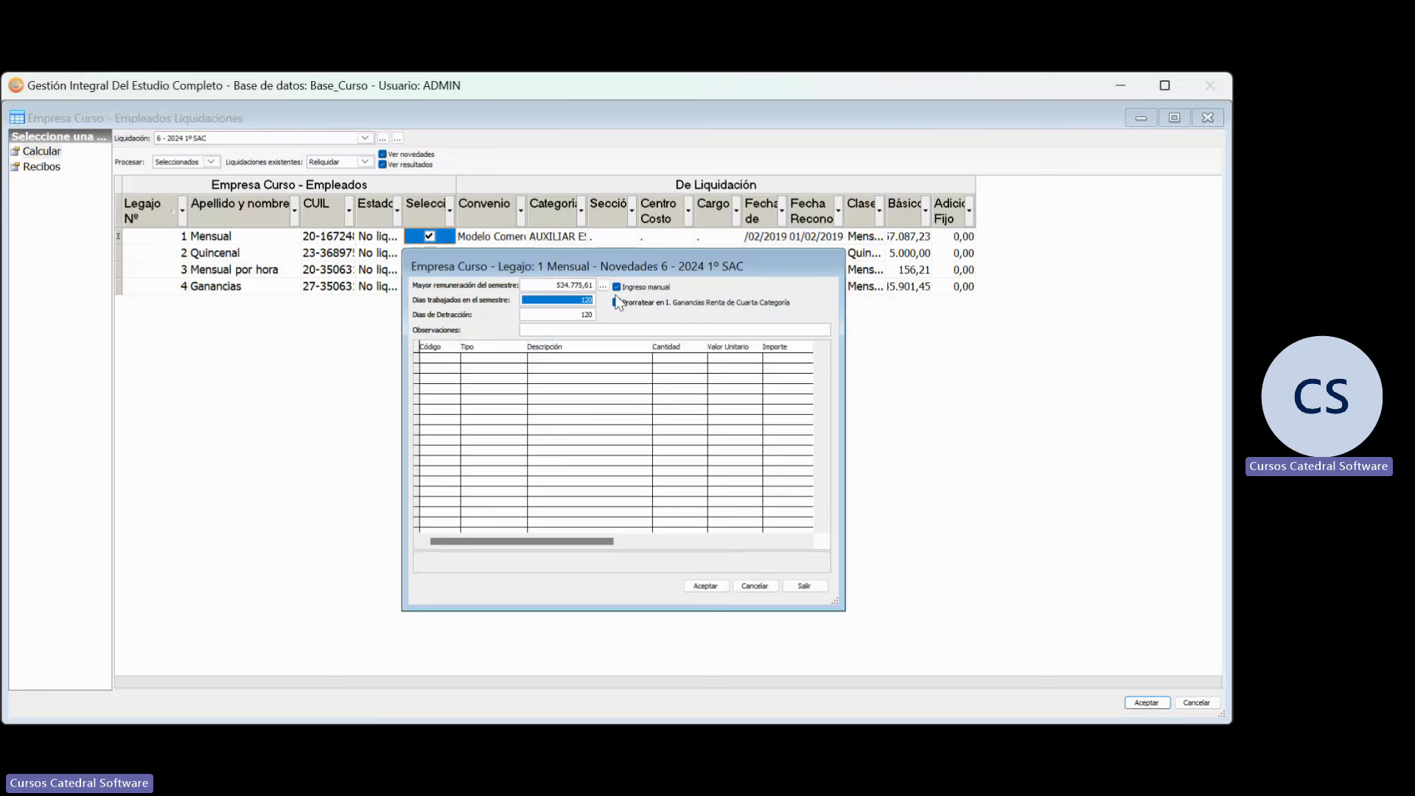
{"action": "left_click", "coordinate": [706, 586]}
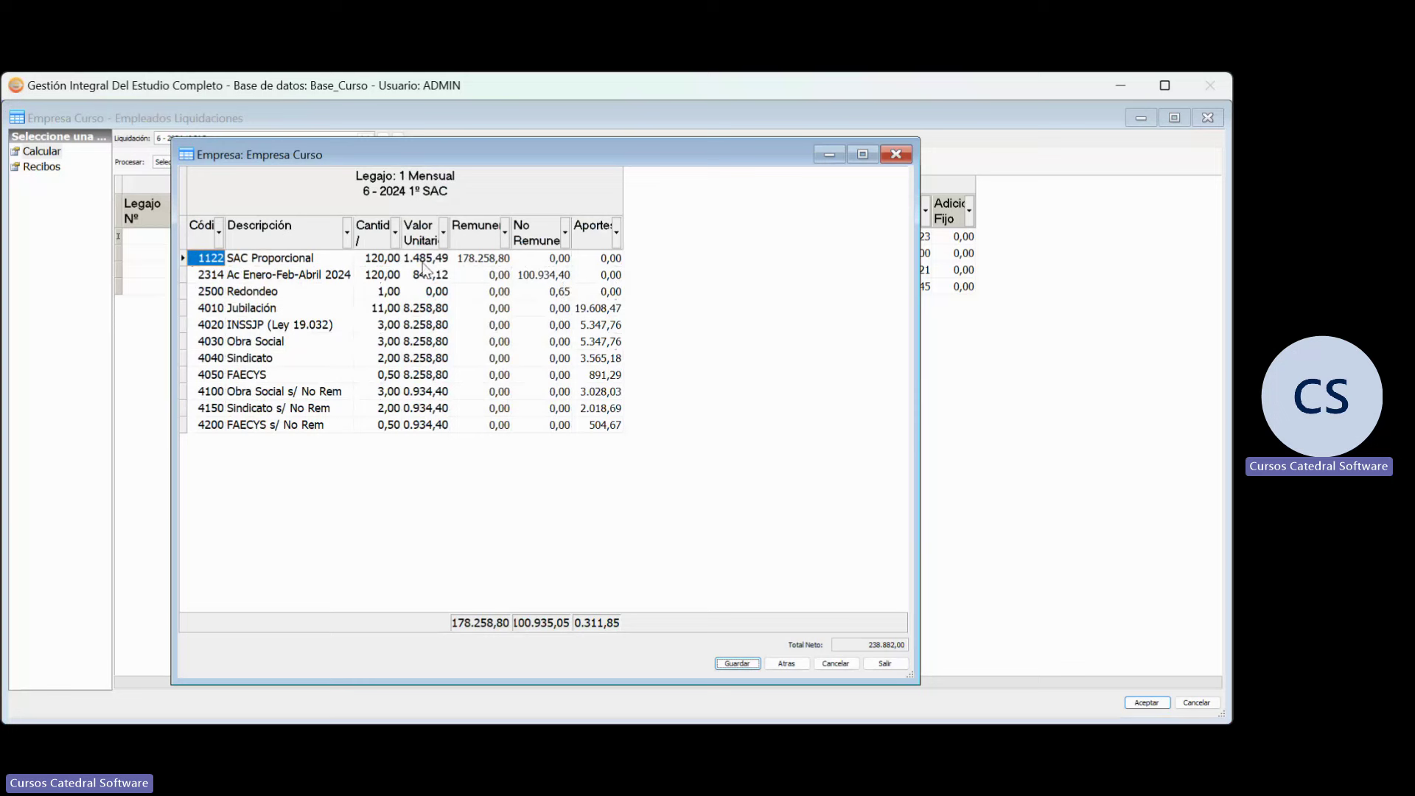
Widen the description column of the SAC results and compare SAC Proporcional with Ac Enero-Feb-Abril 2024 No Rem SAC OSECAC
{"action": "left_click_drag", "start_coordinate": [351, 241], "coordinate": [398, 235]}
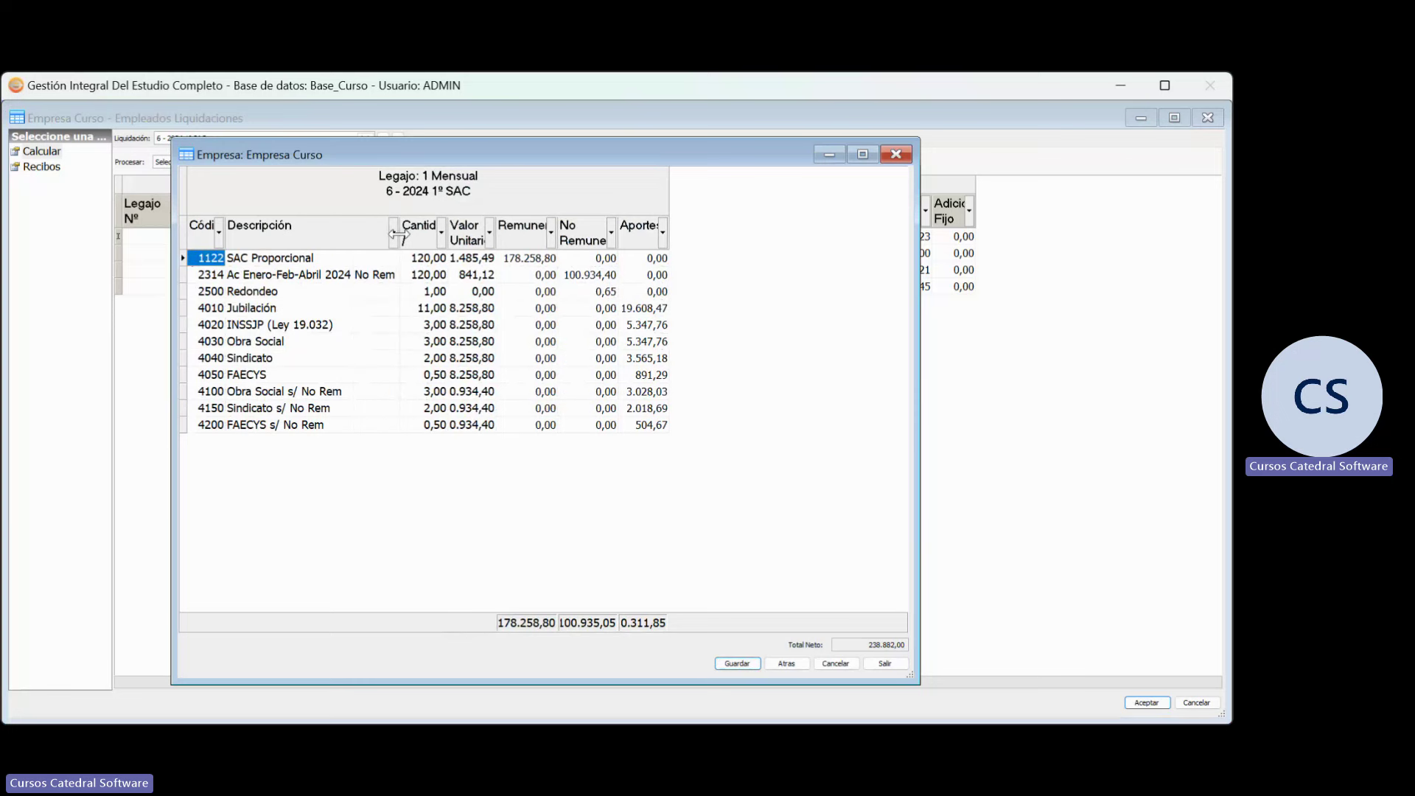
{"action": "left_click", "coordinate": [284, 261]}
{"action": "left_click", "coordinate": [280, 274]}
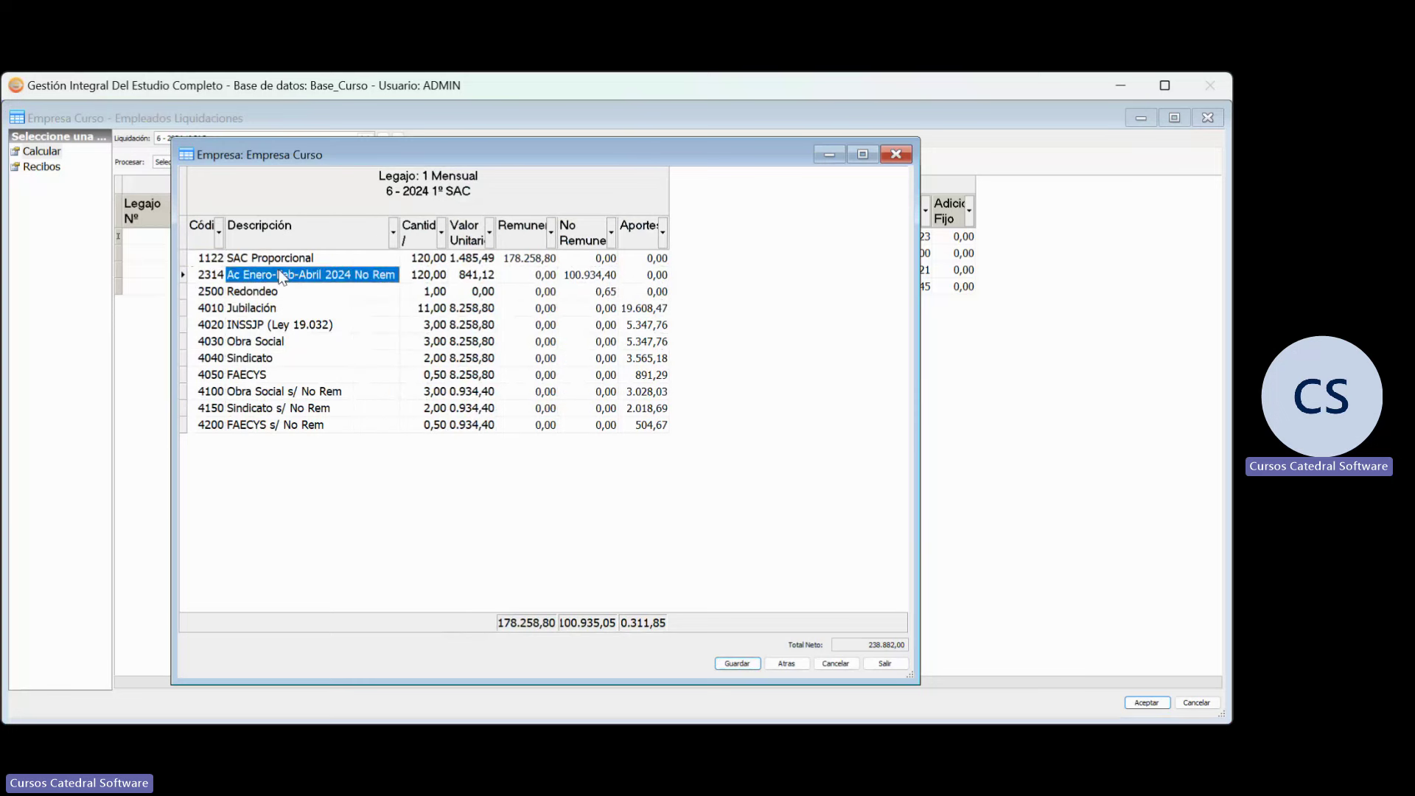
{"action": "left_click", "coordinate": [276, 260]}
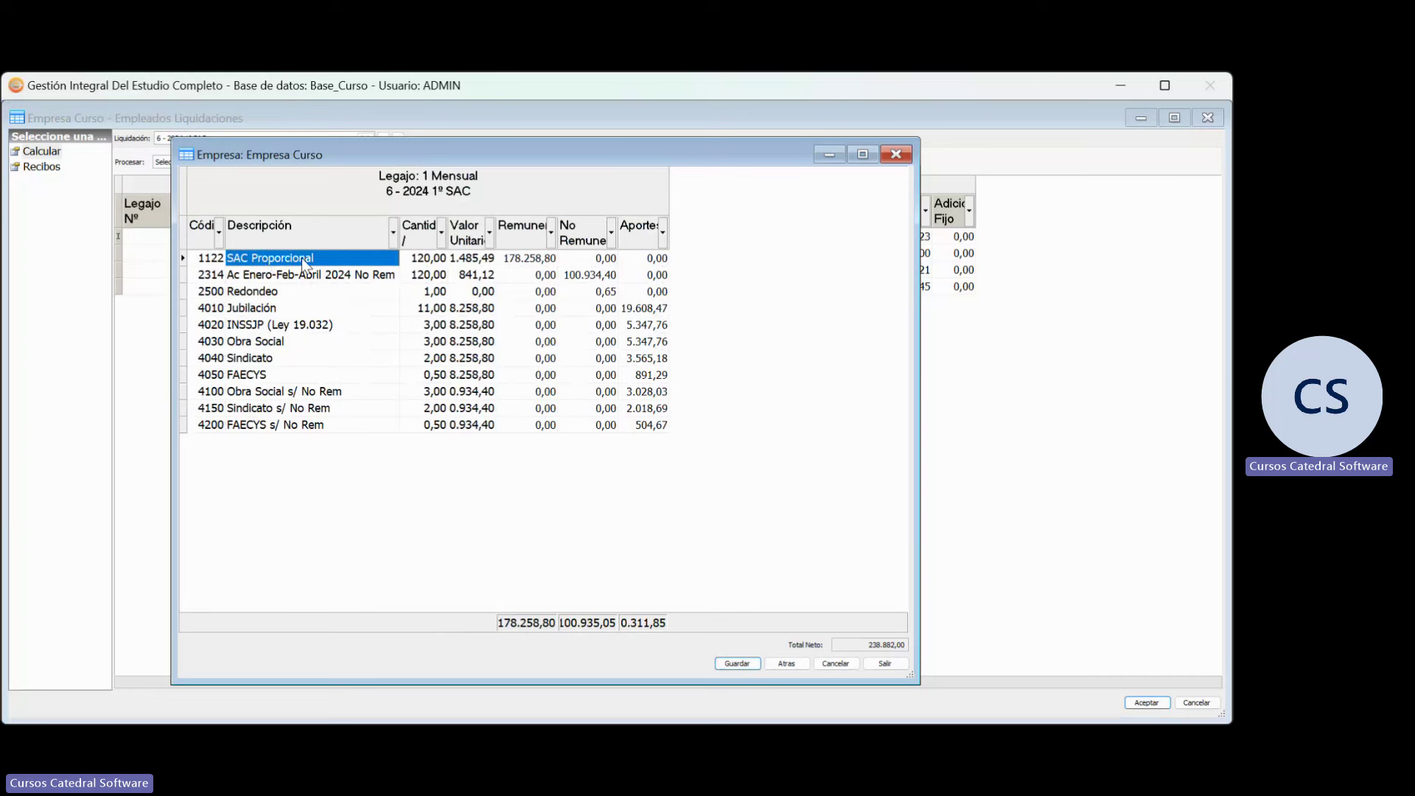
{"action": "left_click", "coordinate": [249, 276]}
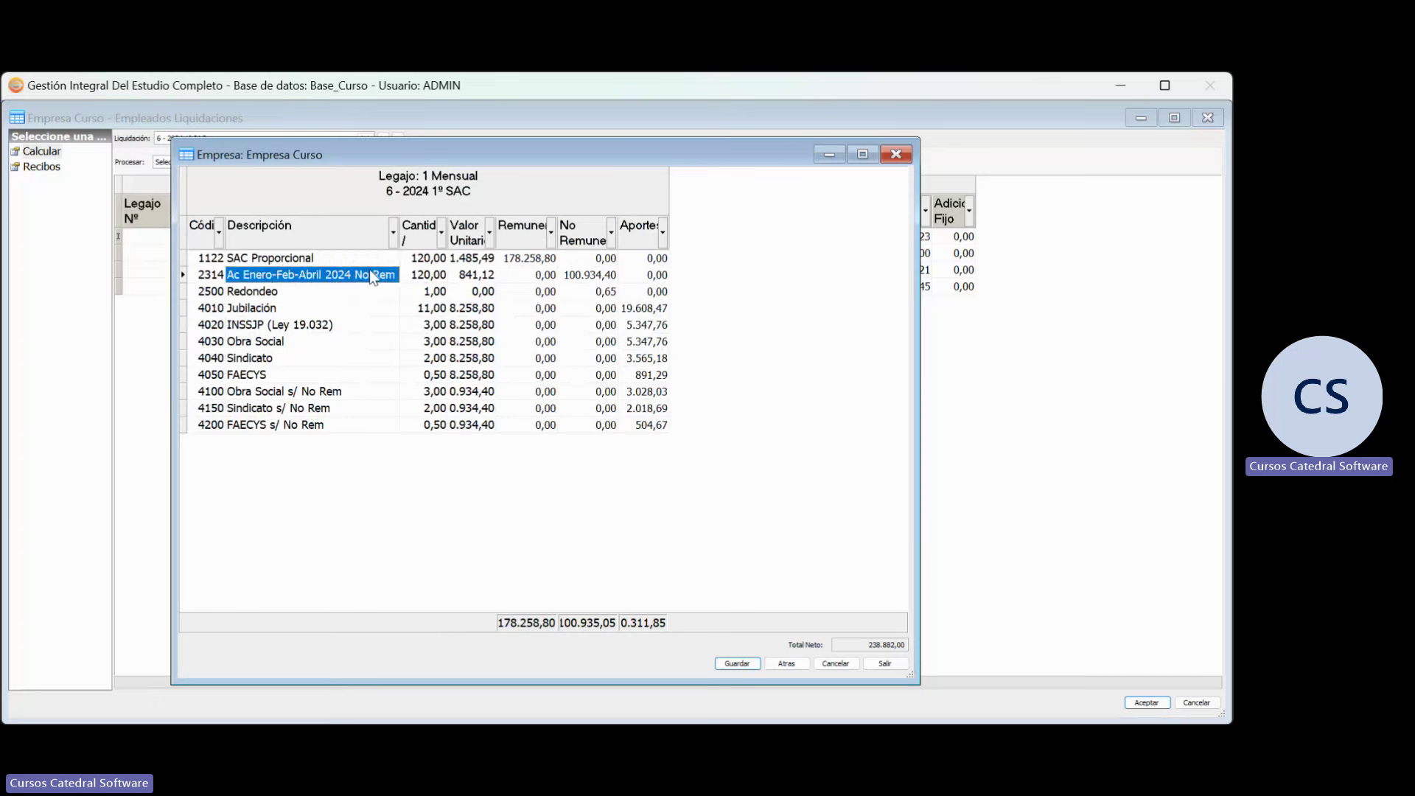
{"action": "left_click_drag", "start_coordinate": [398, 256], "coordinate": [486, 239]}
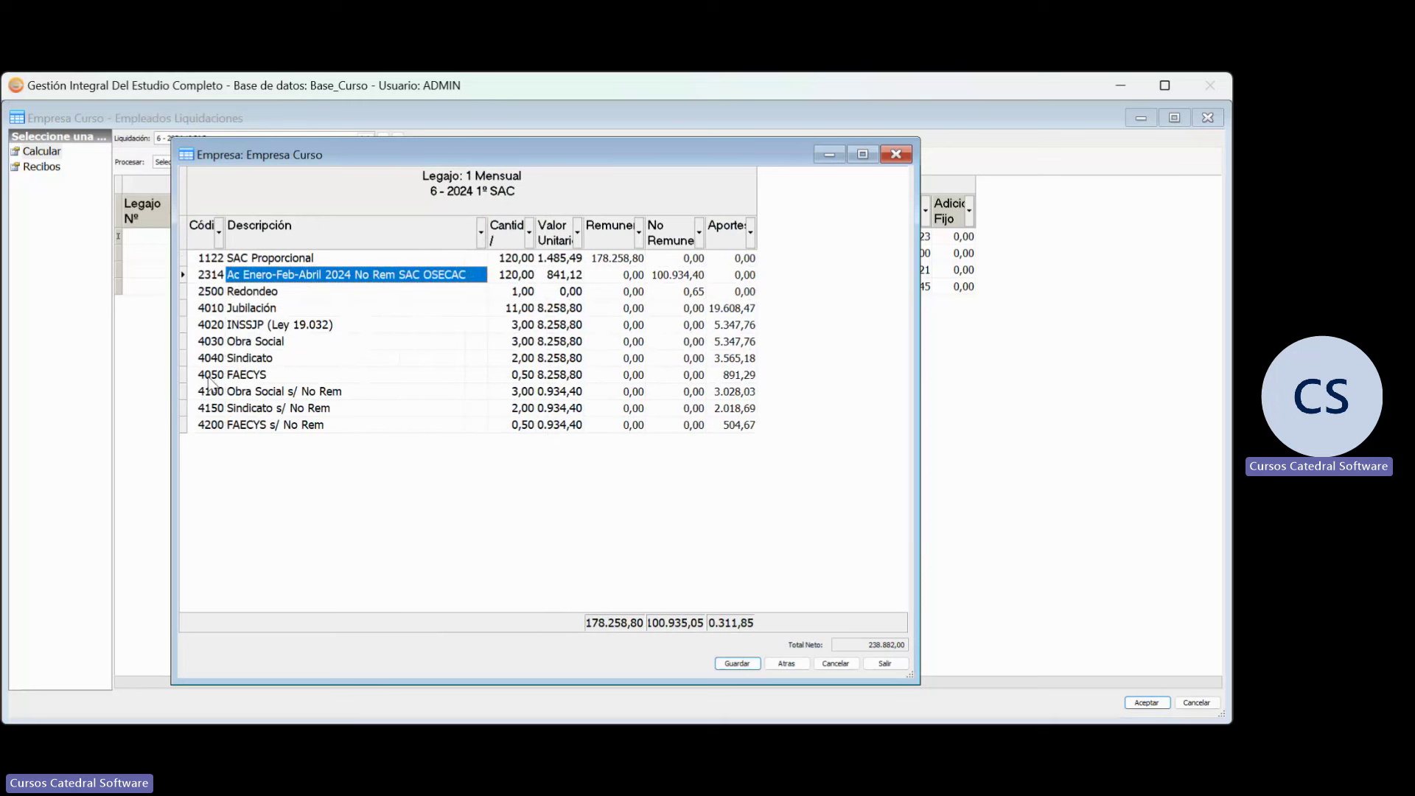
Review the Sindicato, Obra Social s/ No Rem and FAECYS s/ No Rem contributions, widening the quantity and unit value columns
{"action": "left_click", "coordinate": [250, 357]}
{"action": "left_click", "coordinate": [248, 392]}
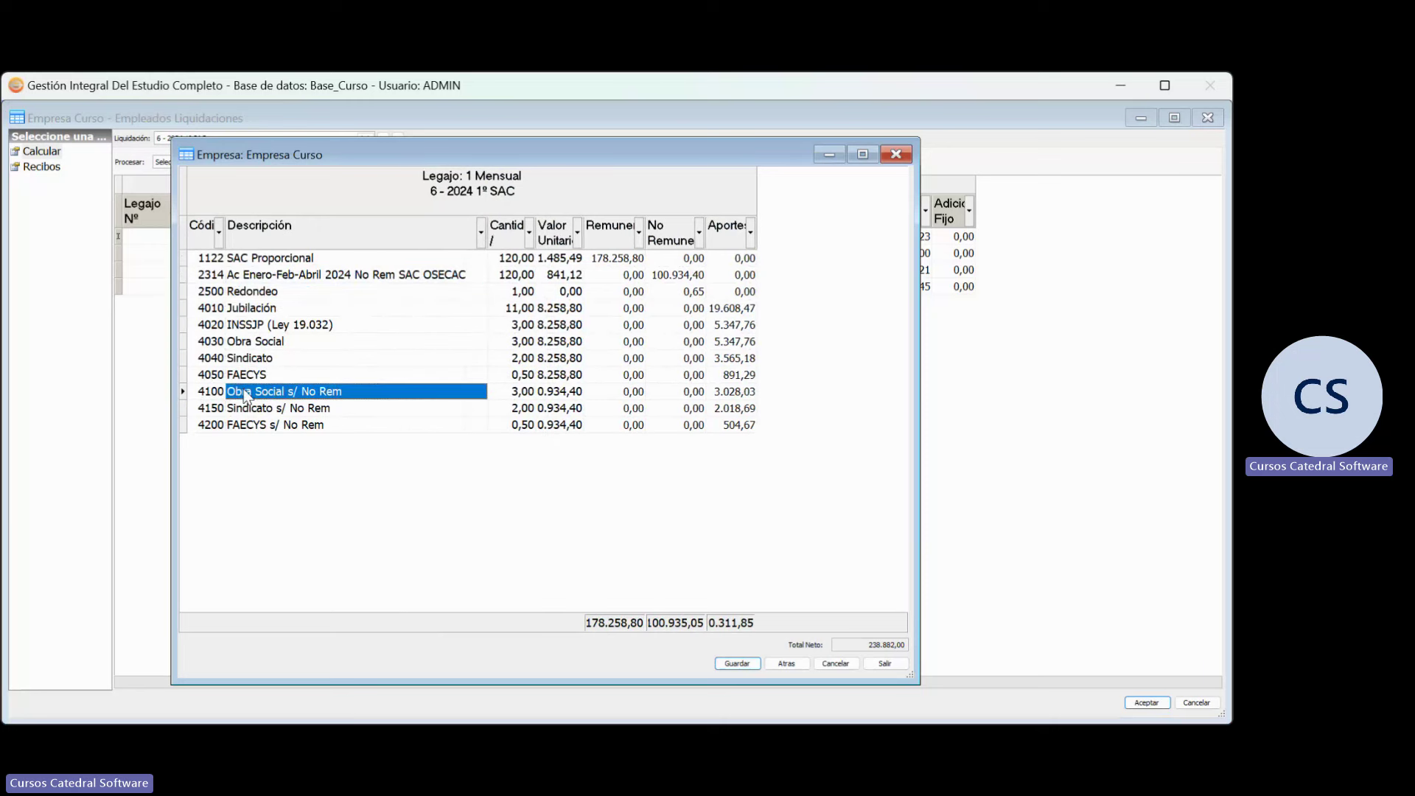
{"action": "left_click", "coordinate": [251, 425]}
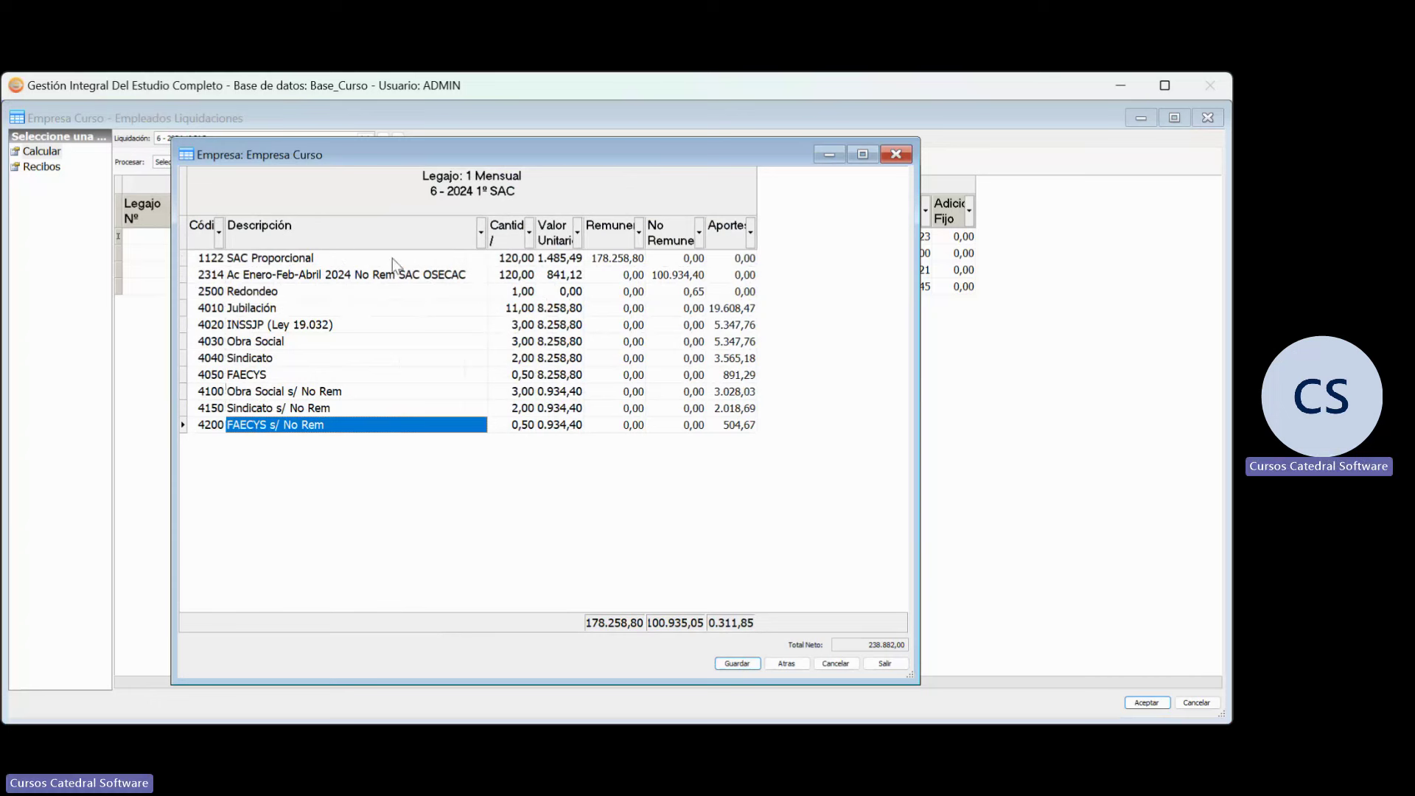
{"action": "left_click_drag", "start_coordinate": [529, 233], "coordinate": [618, 233]}
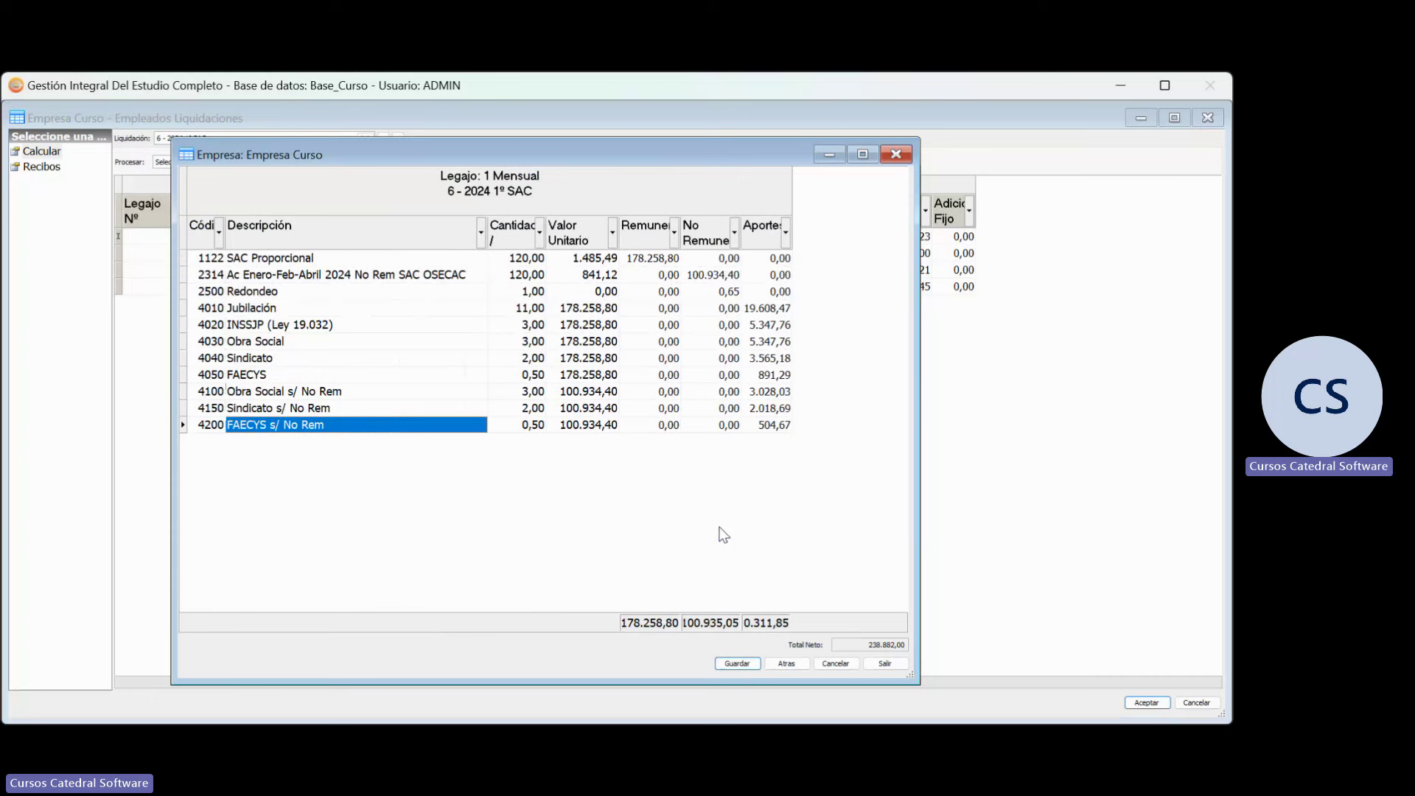
Widen the No Remunerativos, Remunerativos and Aportes columns to review the SAC amounts, and cancel the calculated payroll without saving
{"action": "left_click_drag", "start_coordinate": [740, 233], "coordinate": [772, 233]}
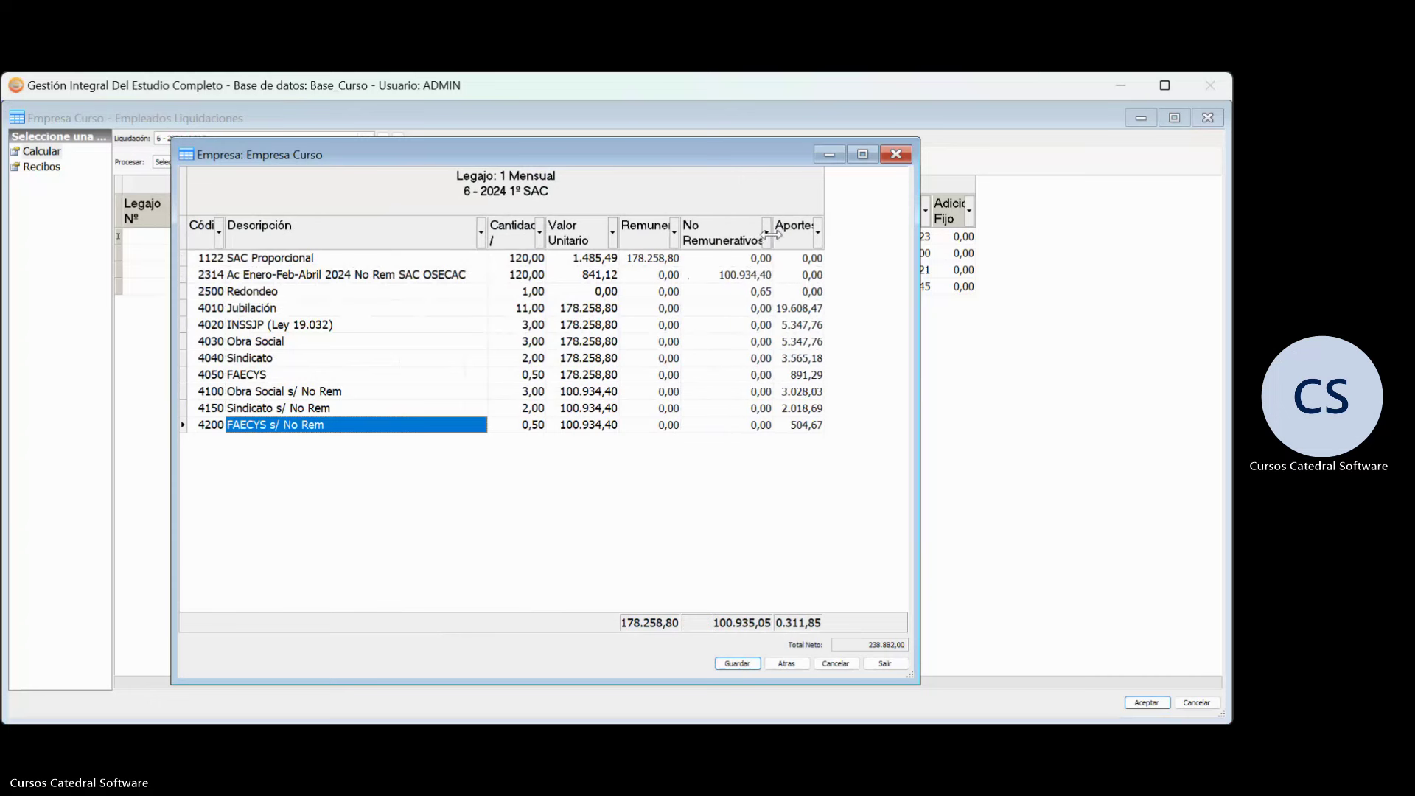
{"action": "left_click_drag", "start_coordinate": [677, 233], "coordinate": [705, 233]}
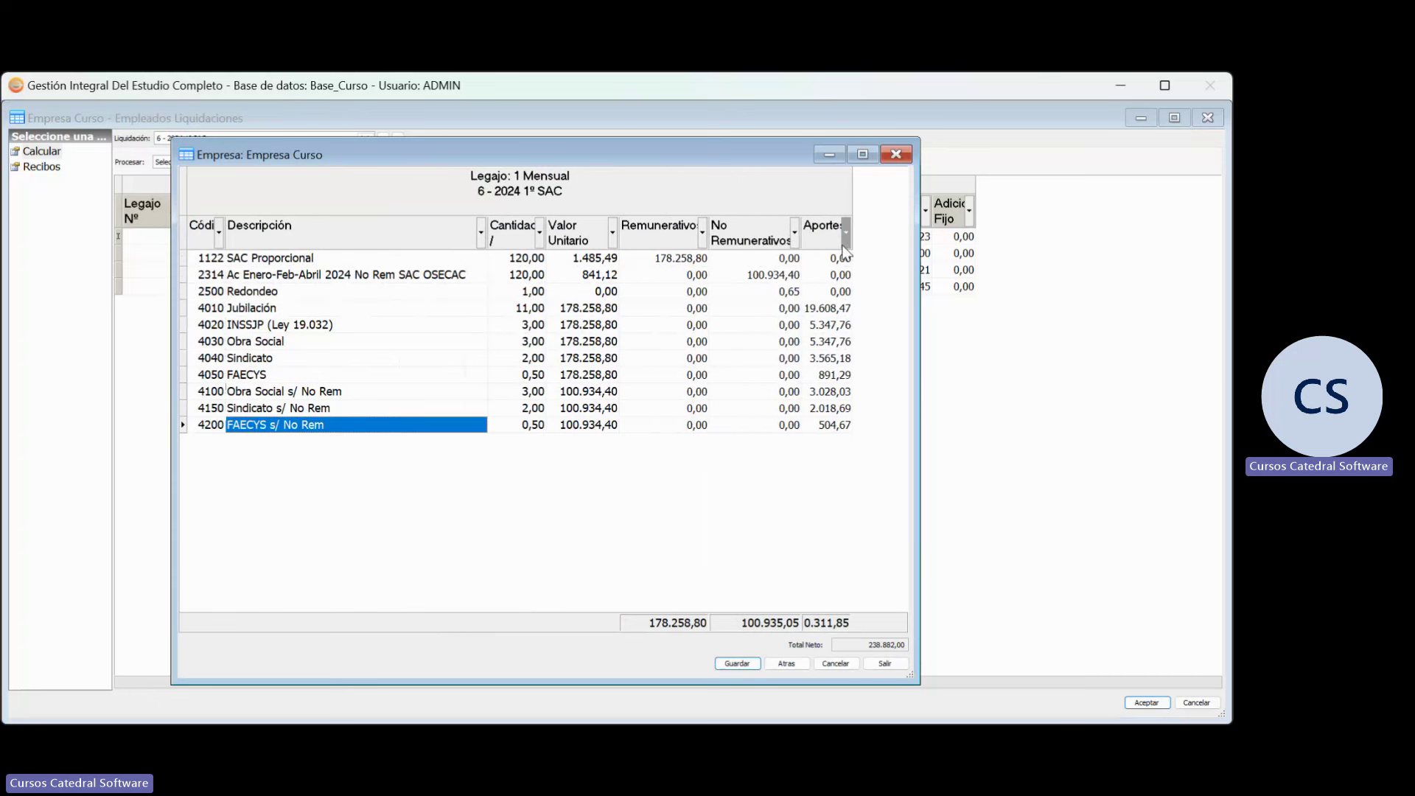
{"action": "left_click_drag", "start_coordinate": [849, 245], "coordinate": [872, 245]}
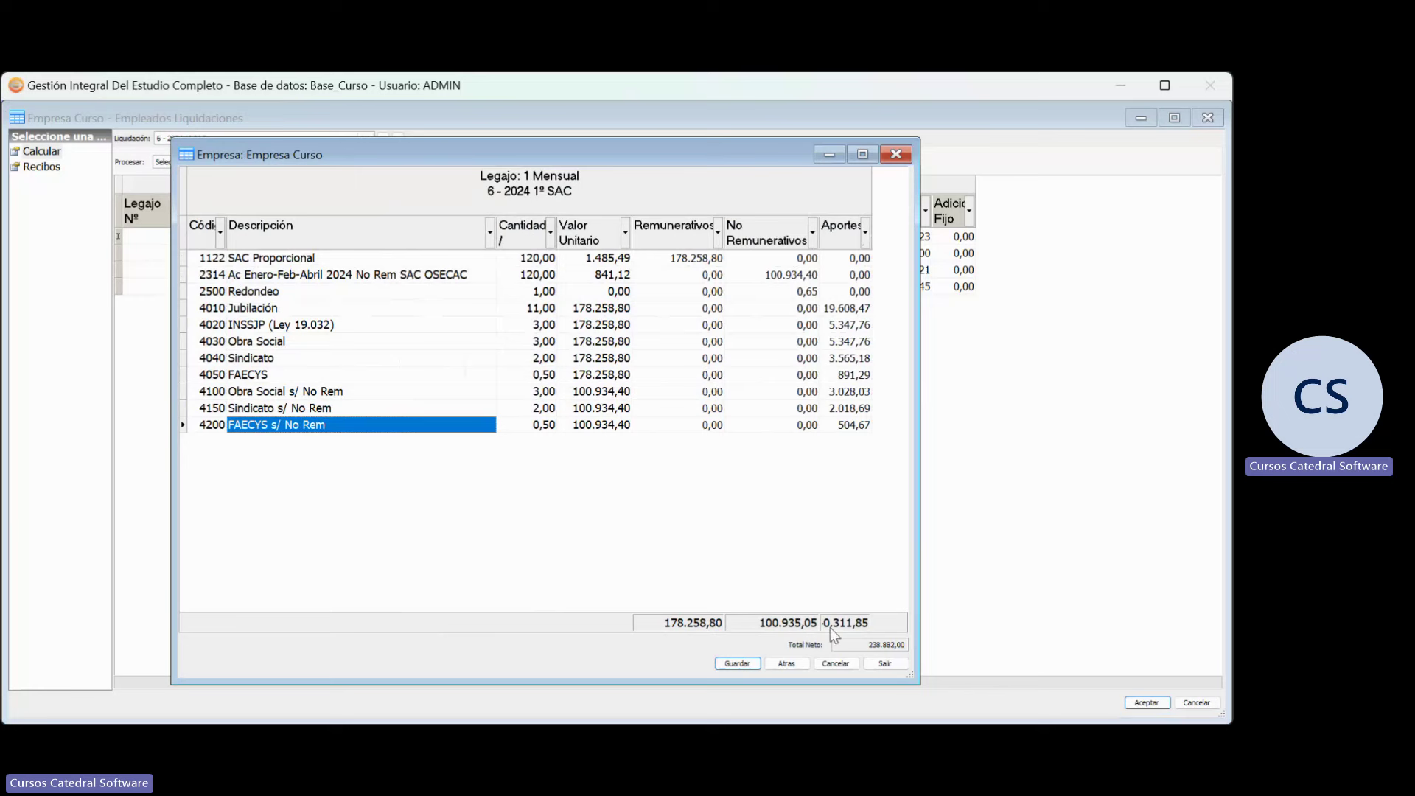
{"action": "left_click", "coordinate": [848, 662]}
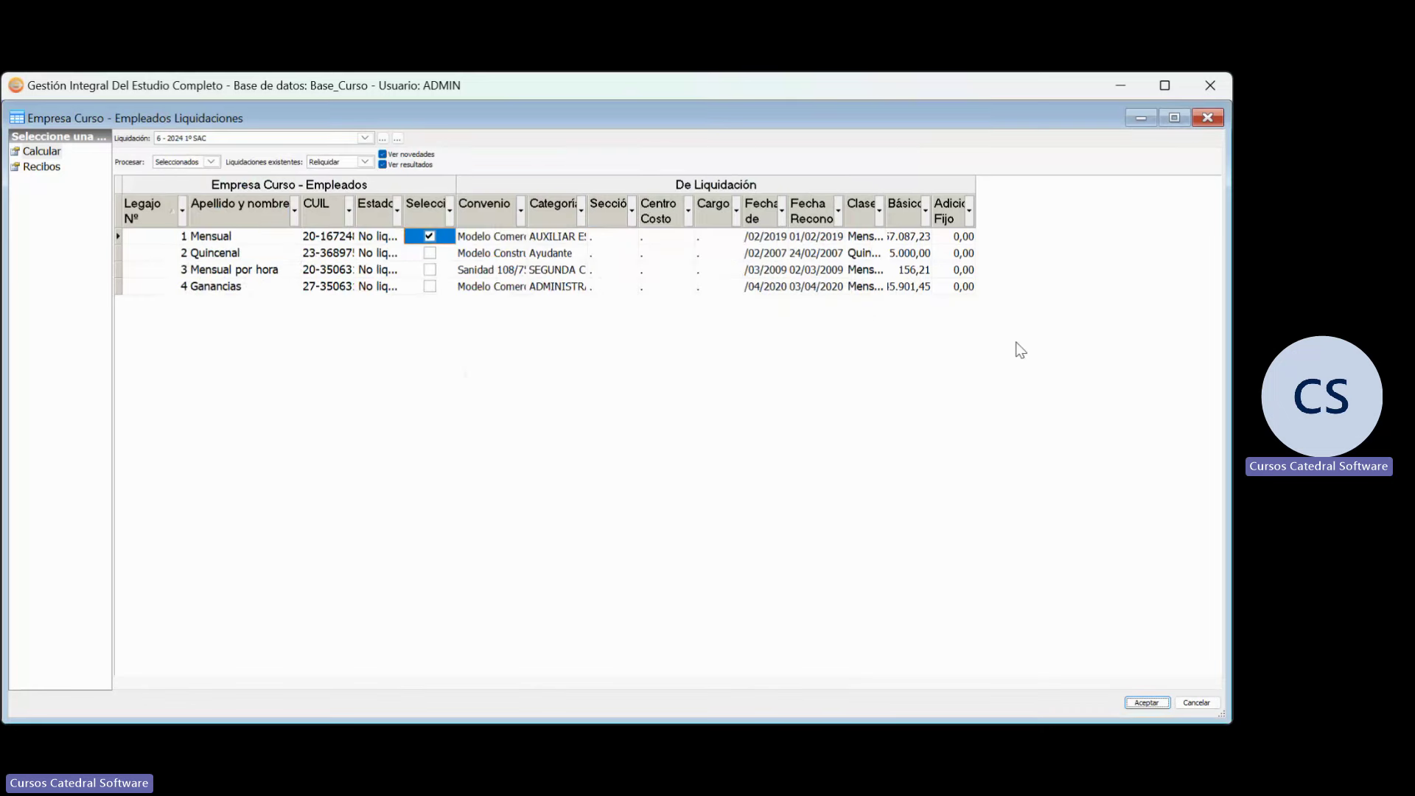
Return to the Modelo Comercio agreement's concepts, search for SAC Proporcional and open that concept
{"action": "left_click", "coordinate": [1135, 118]}
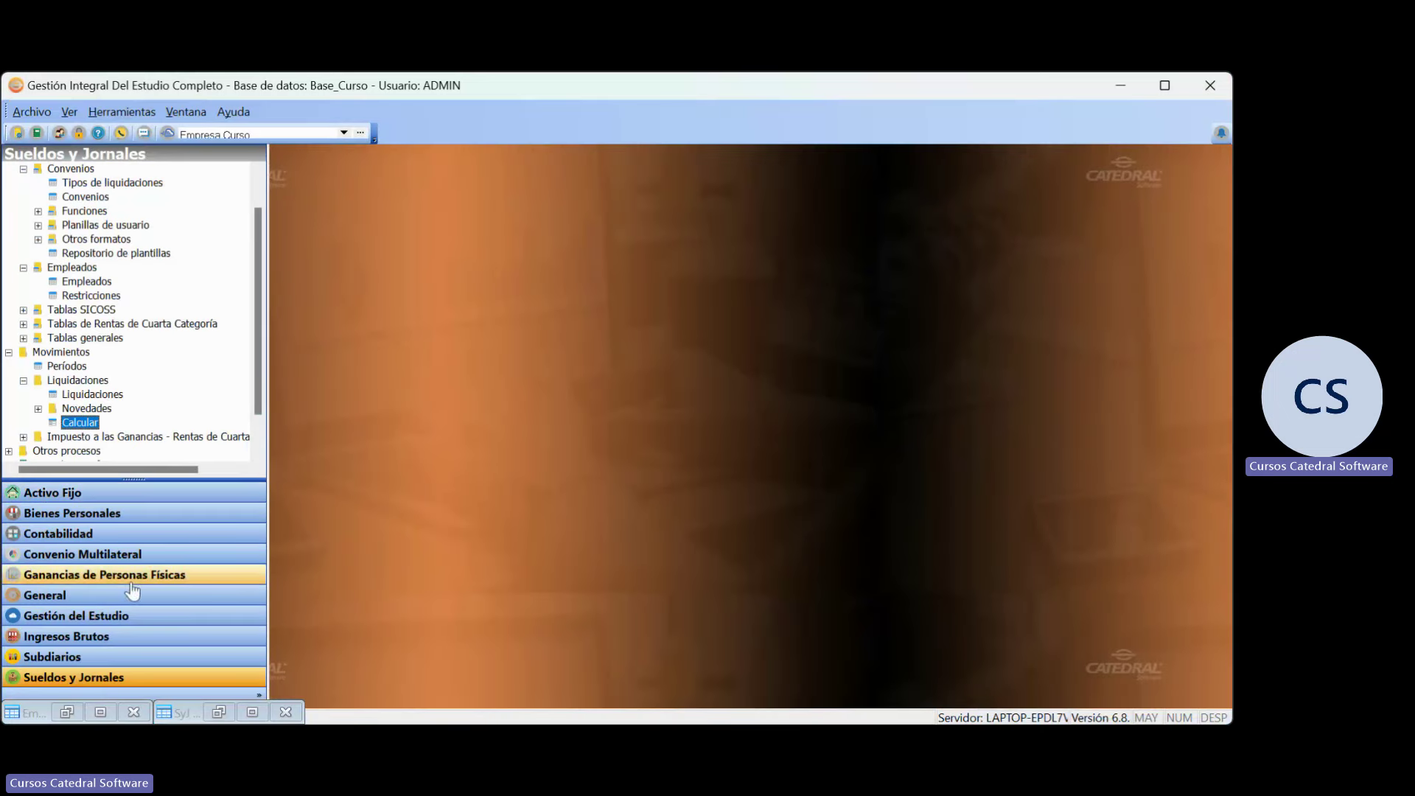
{"action": "left_click", "coordinate": [219, 713]}
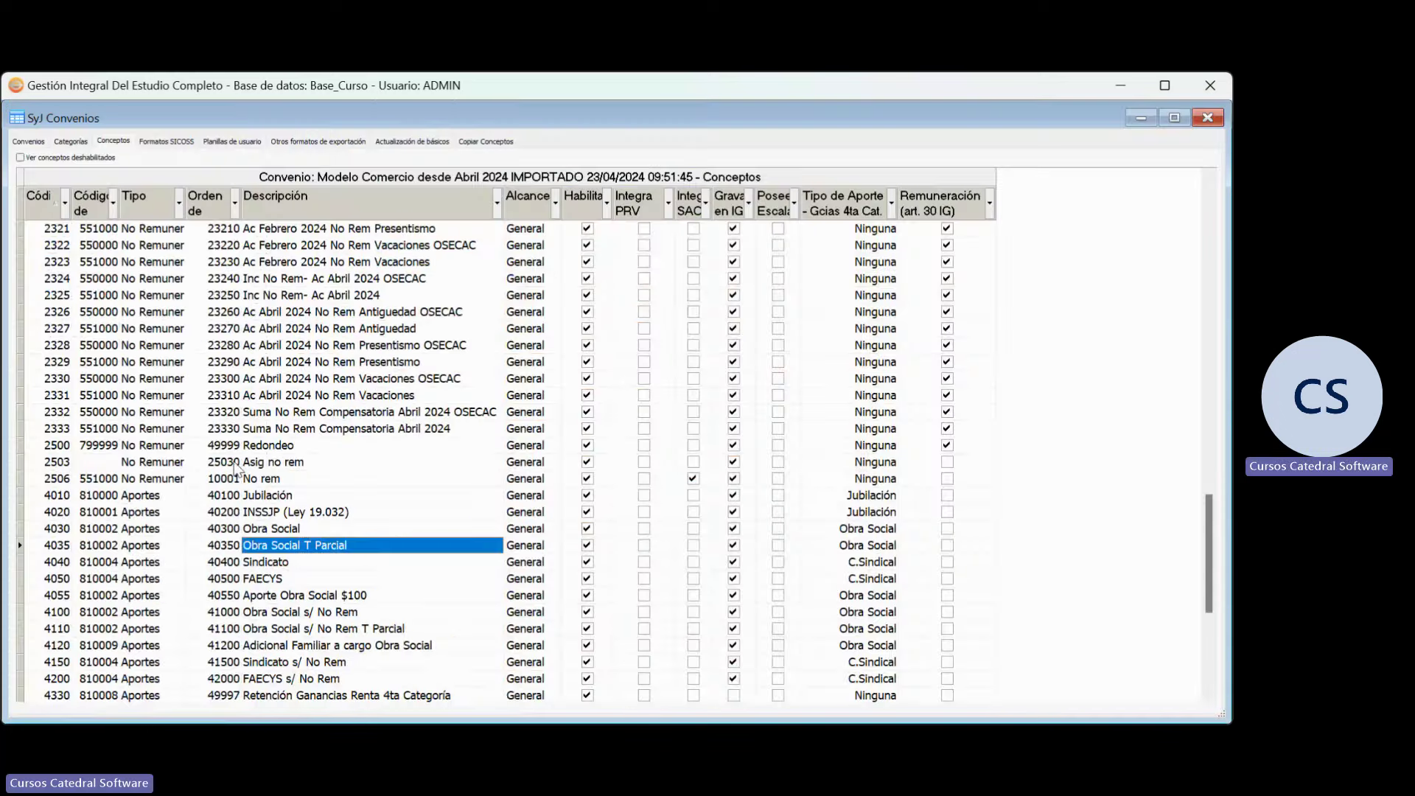
{"action": "type", "text": "SAC Proporcional"}
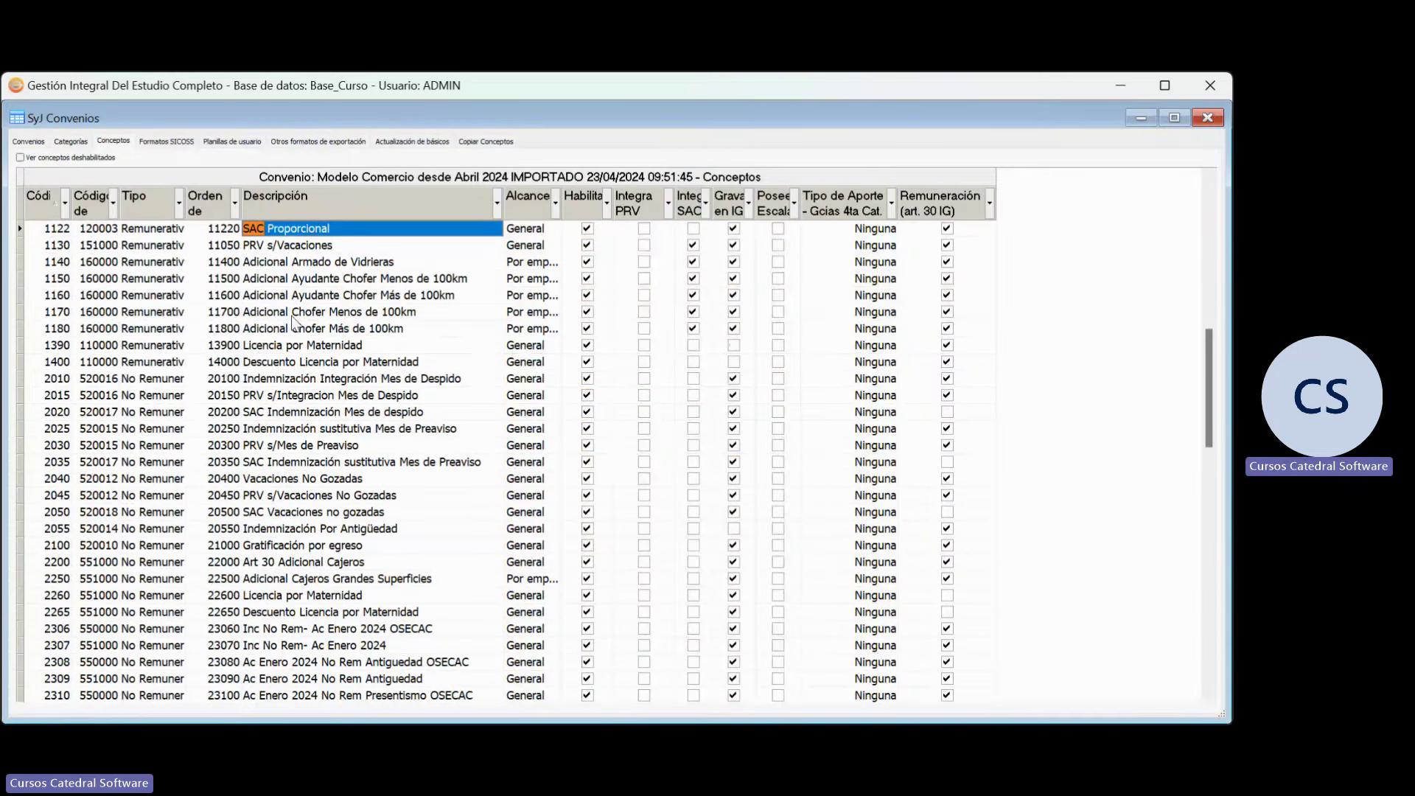
{"action": "double_click", "coordinate": [294, 230]}
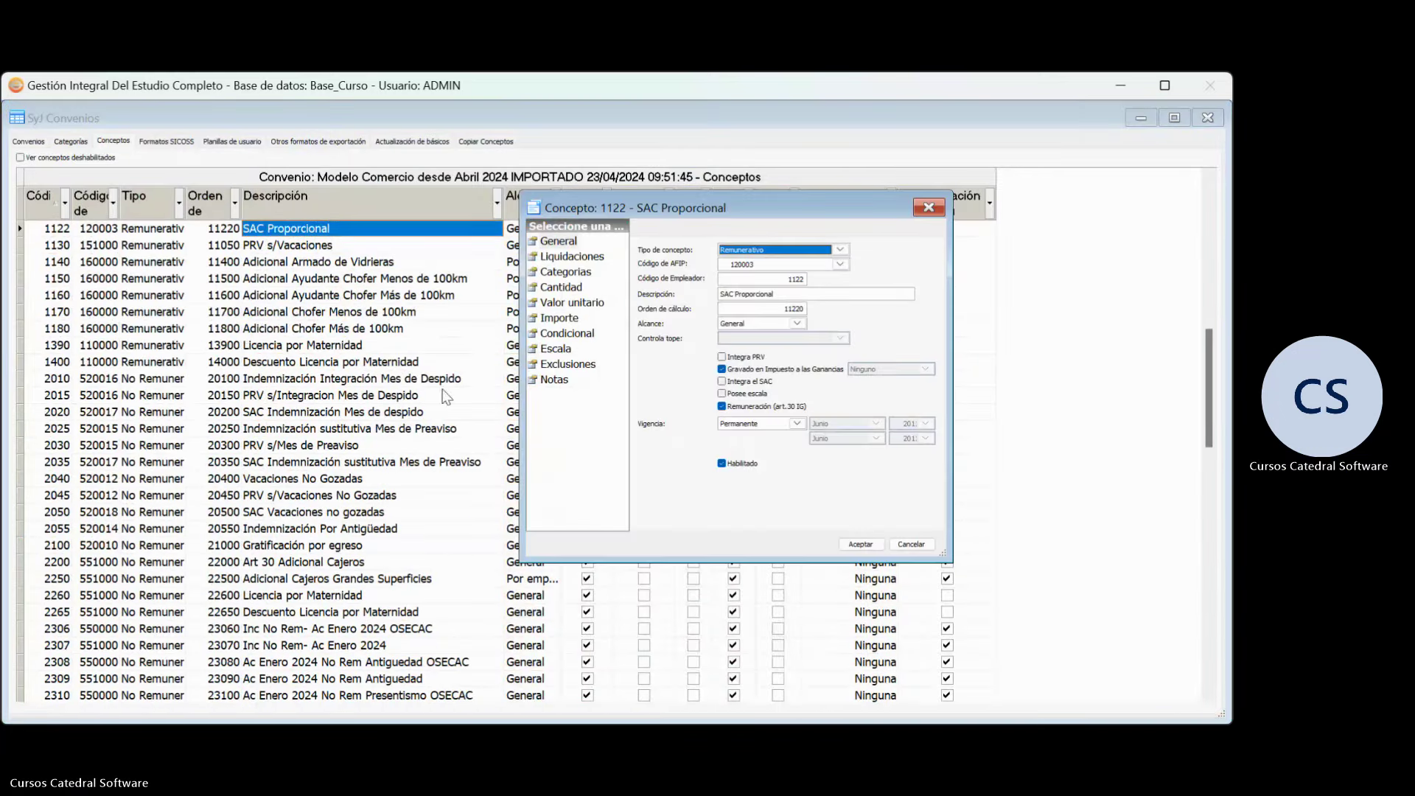
Review how SAC Proporcional defines its Cantidad, Valor unitario and Importe, and close the concept without changes
{"action": "left_click", "coordinate": [554, 289]}
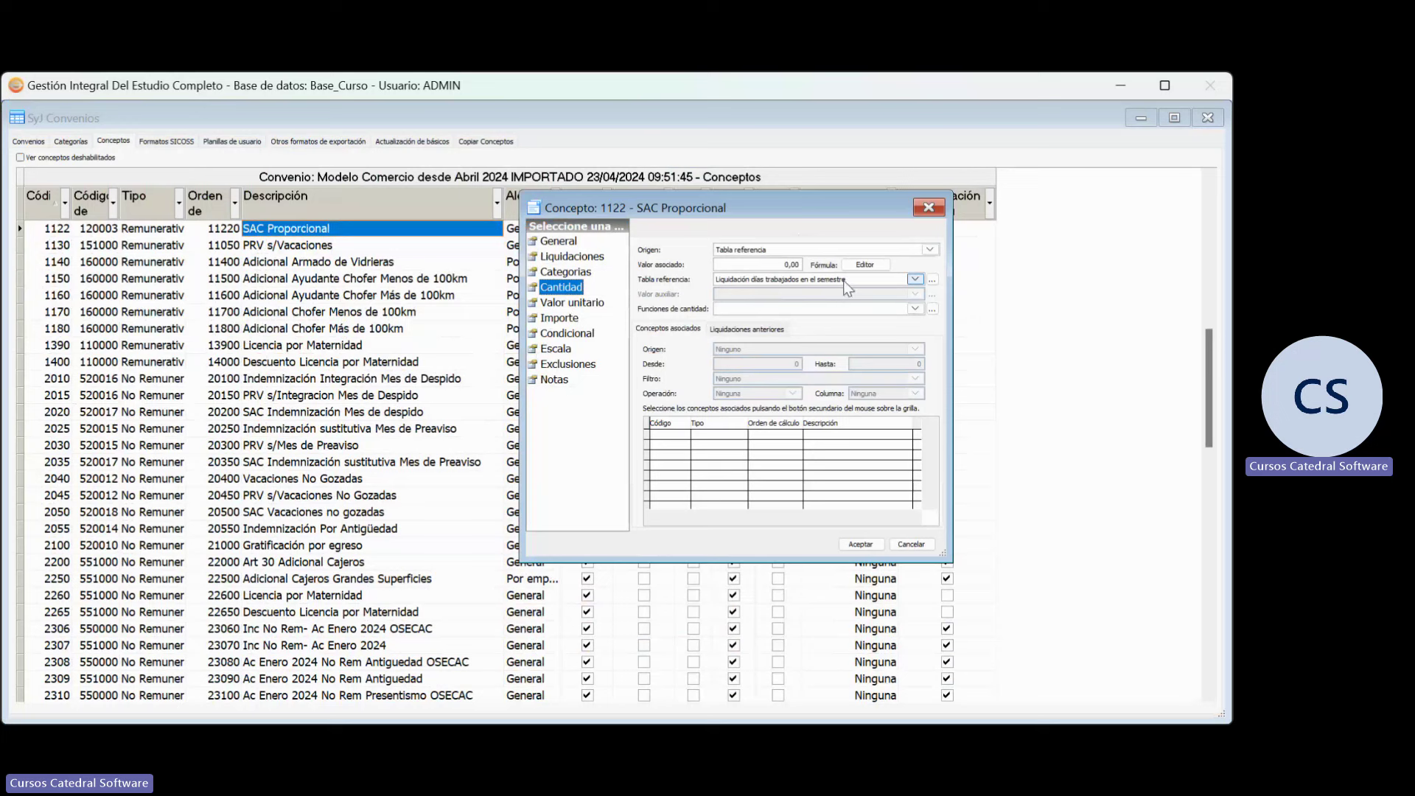
{"action": "left_click", "coordinate": [572, 302]}
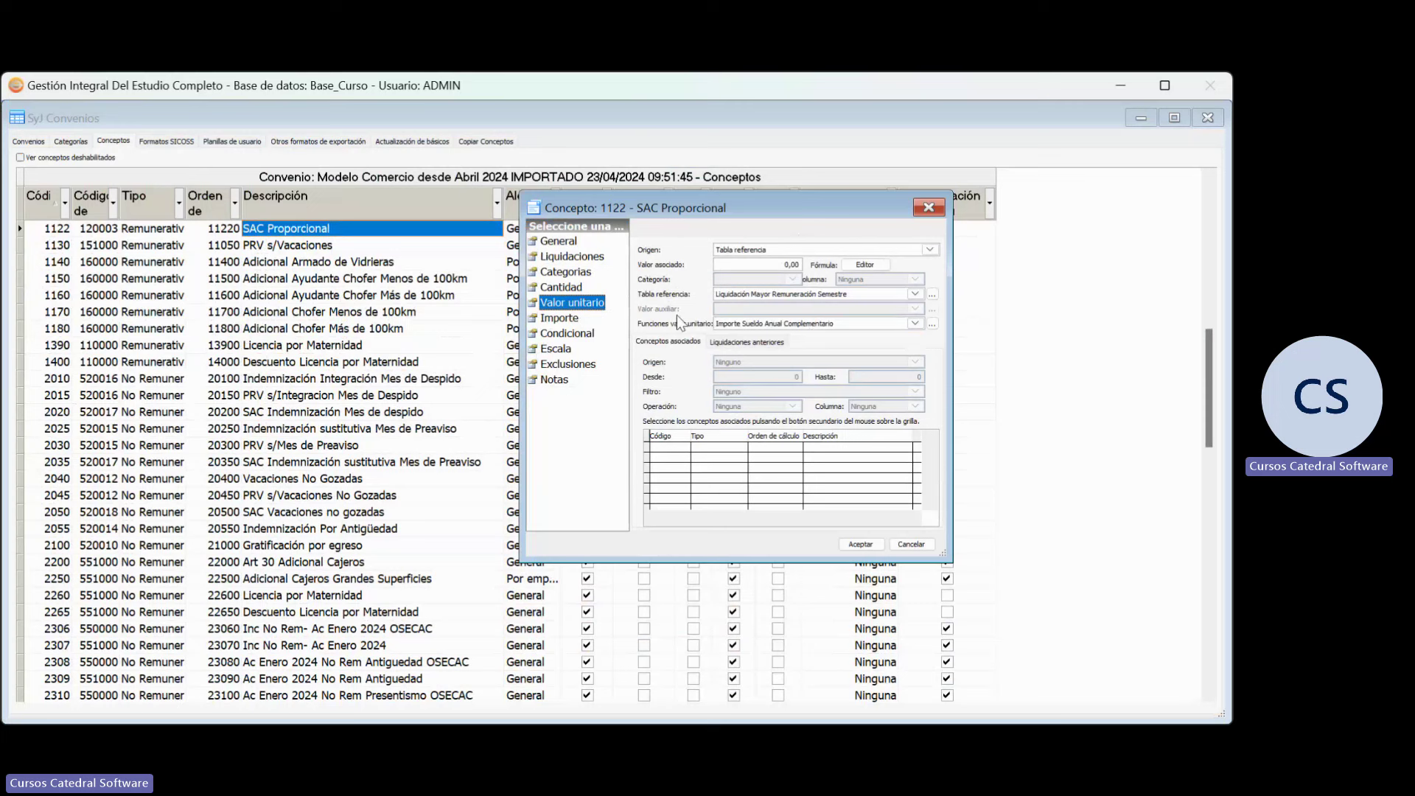
{"action": "left_click", "coordinate": [574, 316]}
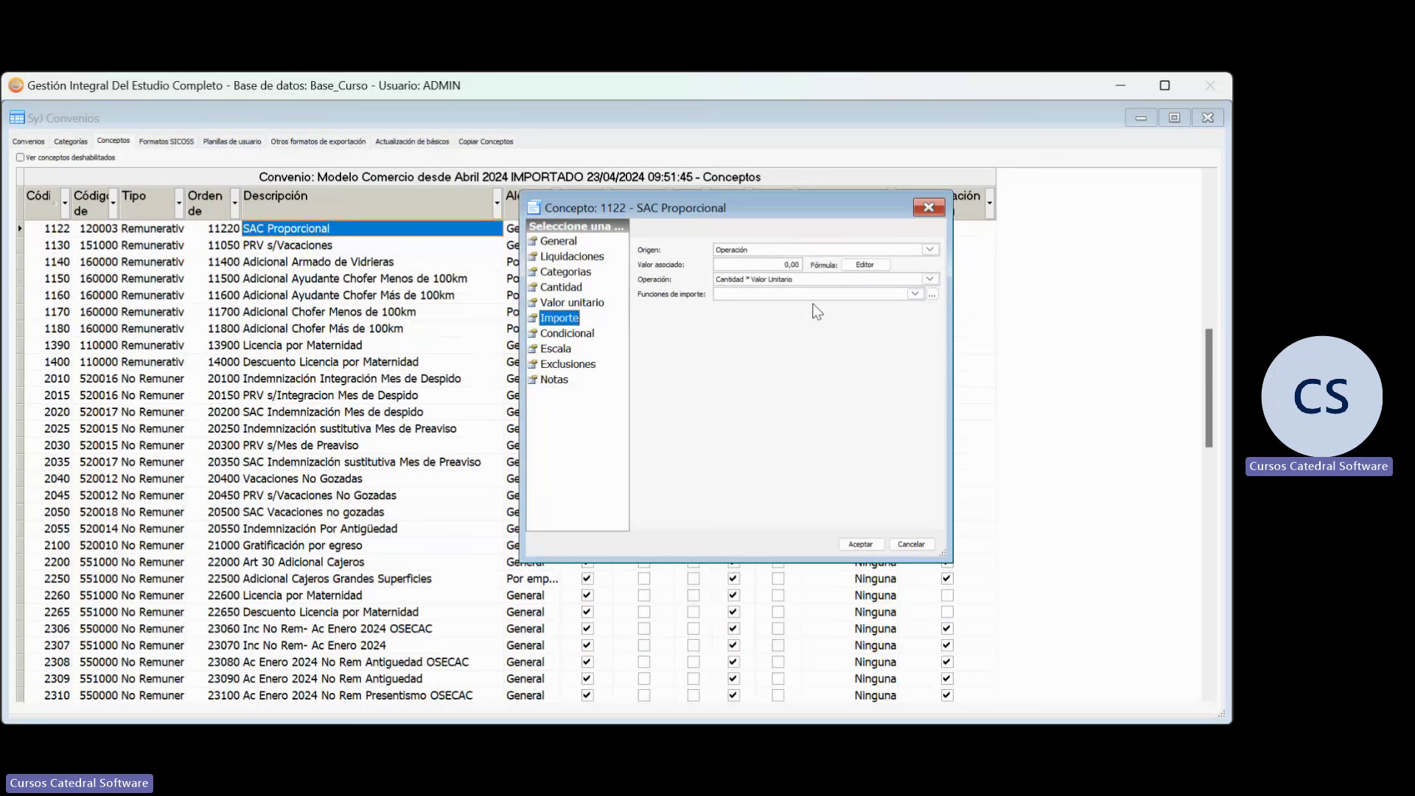
{"action": "left_click", "coordinate": [913, 546]}
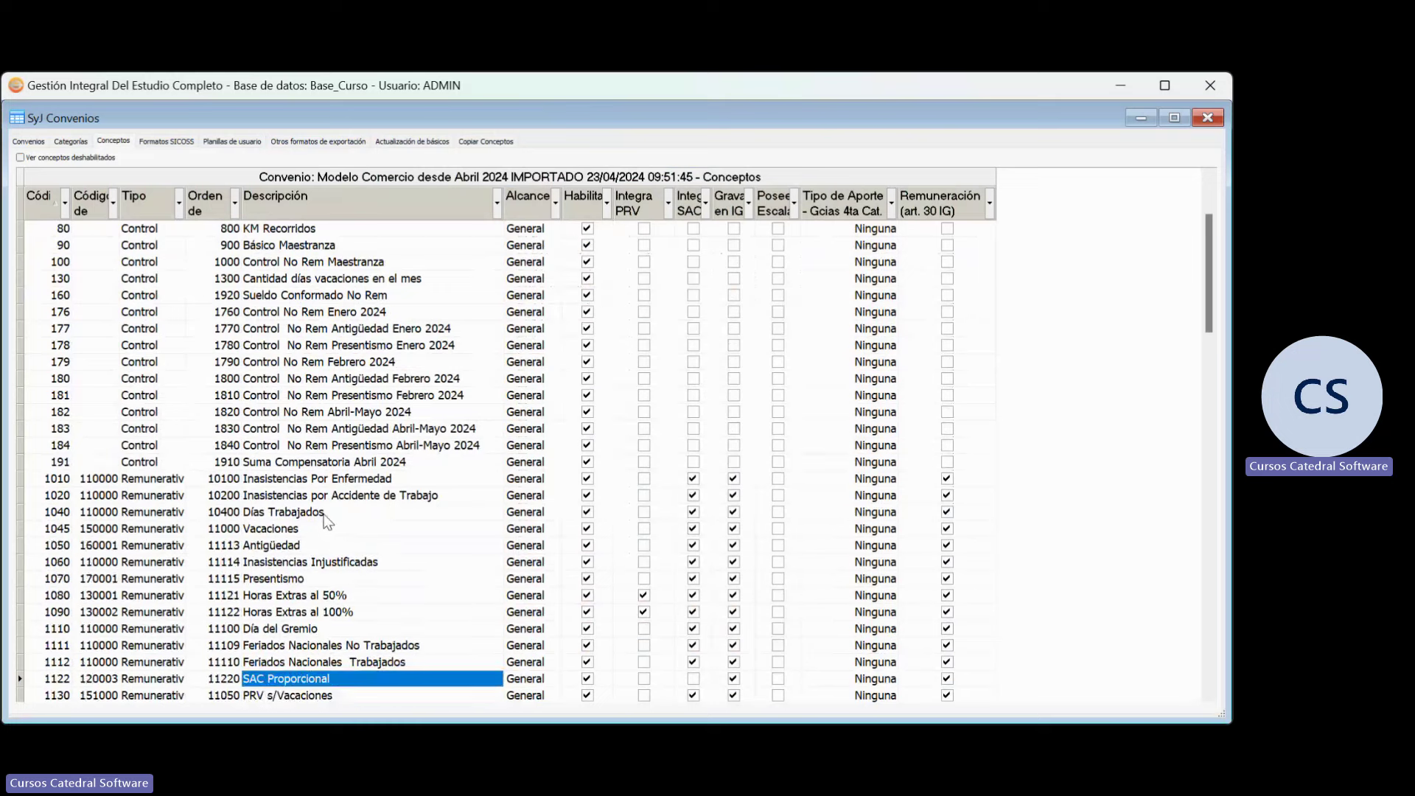
Reopen the SAC Proporcional concept, check its general settings and Código de AFIP, and cancel
{"action": "double_click", "coordinate": [308, 682]}
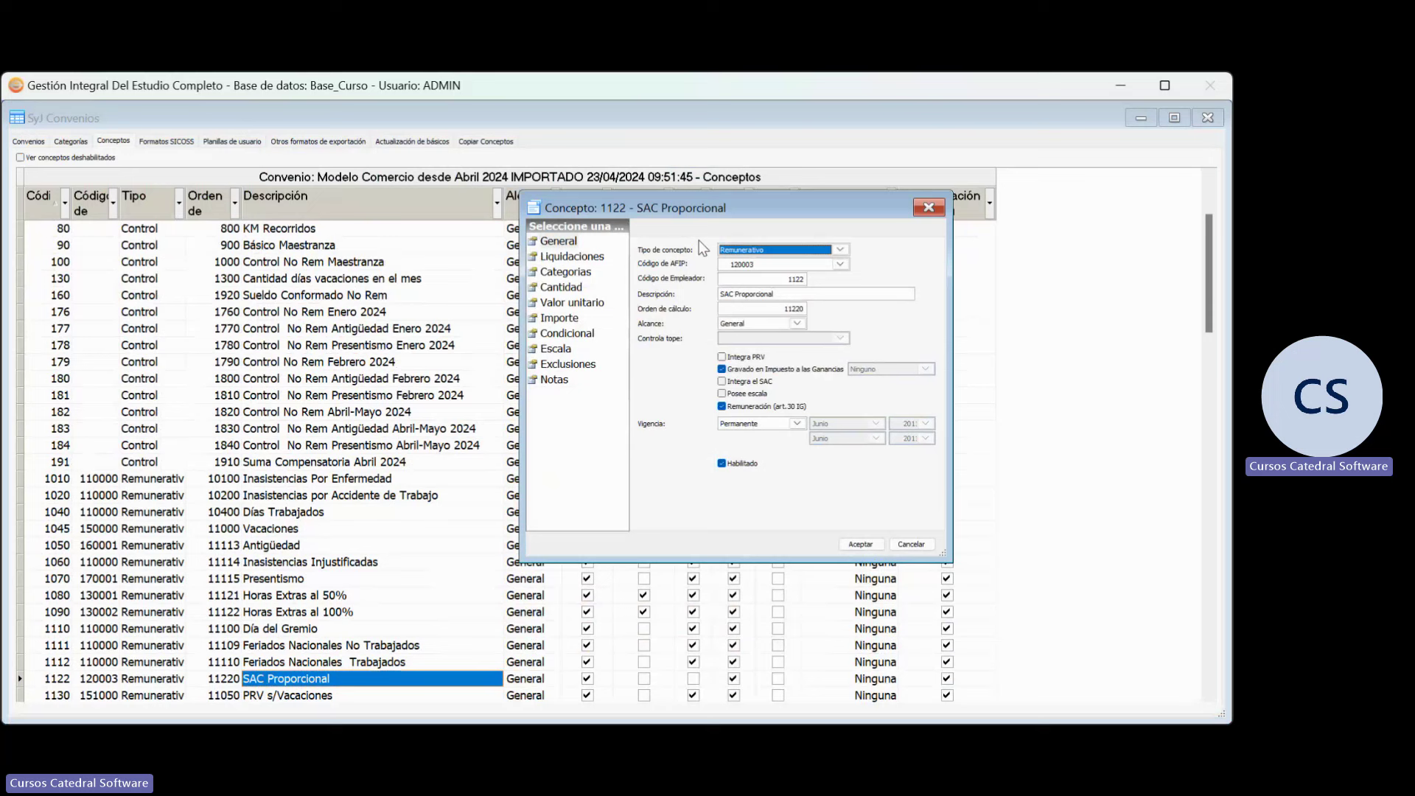
{"action": "left_click", "coordinate": [755, 266]}
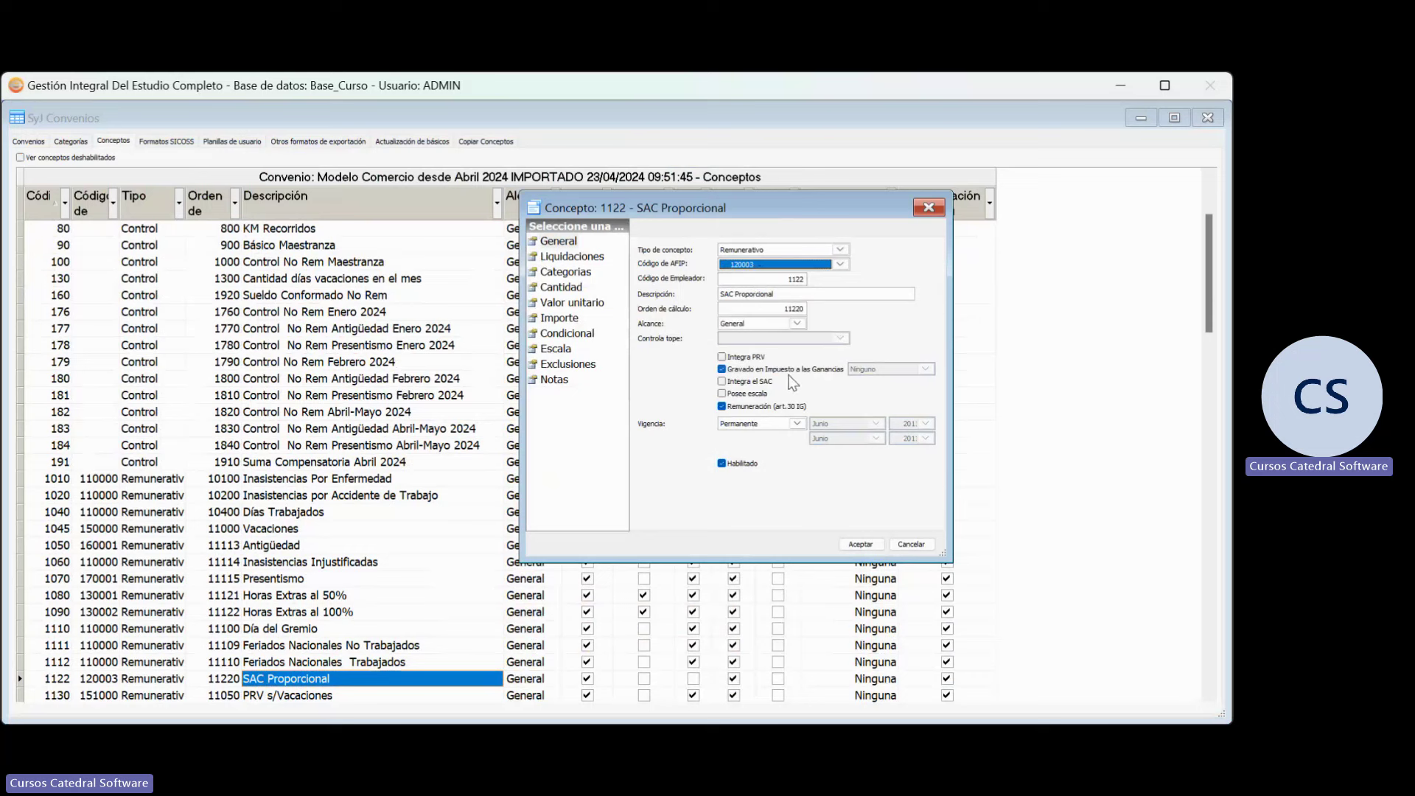
{"action": "left_click", "coordinate": [903, 547]}
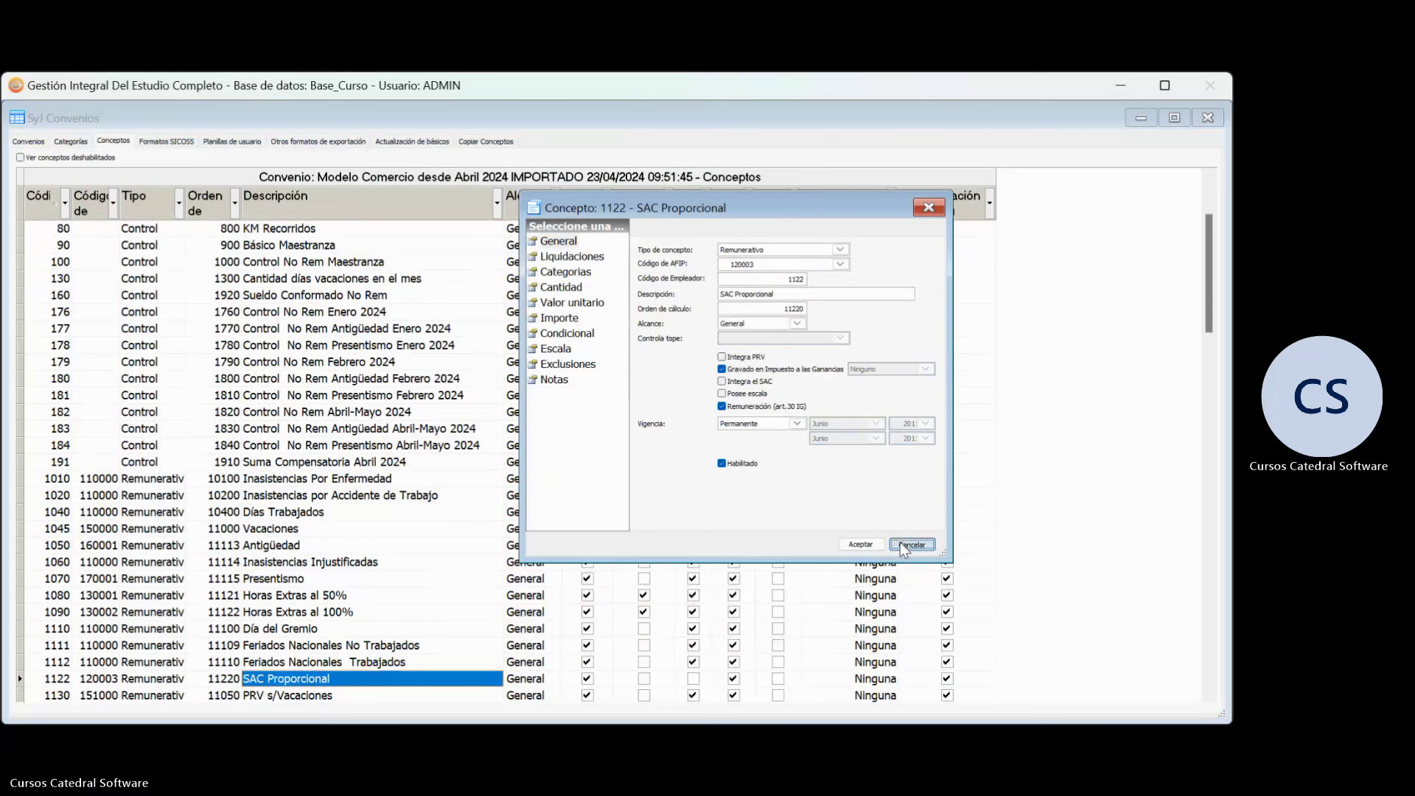